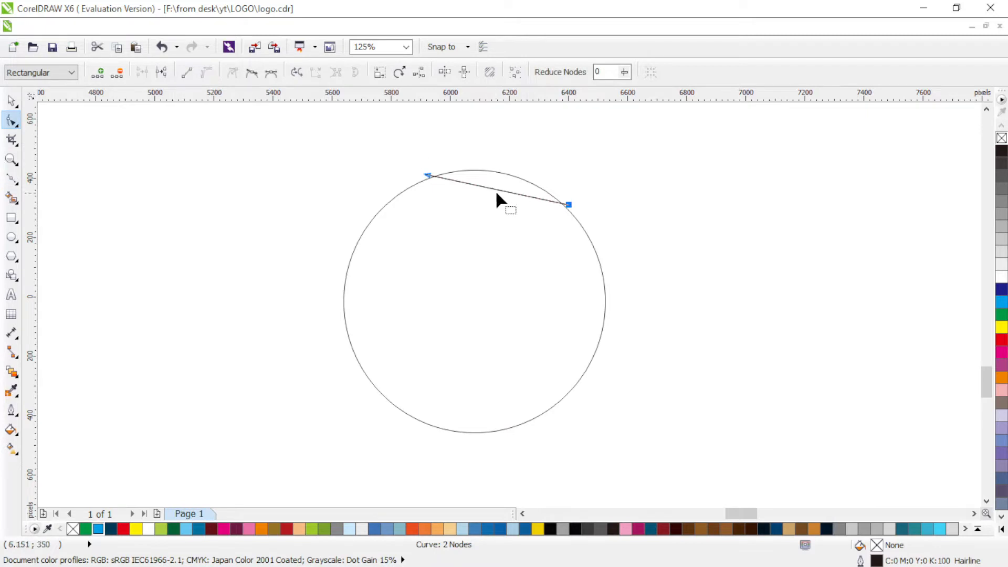
# Bend the two-node curve at the circle's top into a closed leaf shape arching above and below the circle's outline
pyautogui.moveTo(498, 189); pyautogui.dragTo(467, 188)
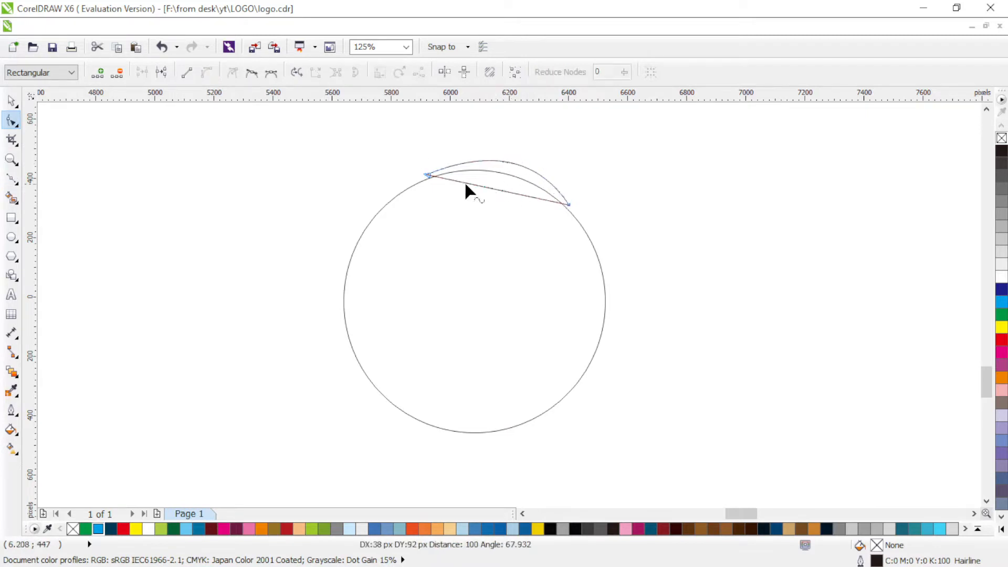
pyautogui.click(553, 201)
pyautogui.moveTo(523, 195); pyautogui.dragTo(579, 256)
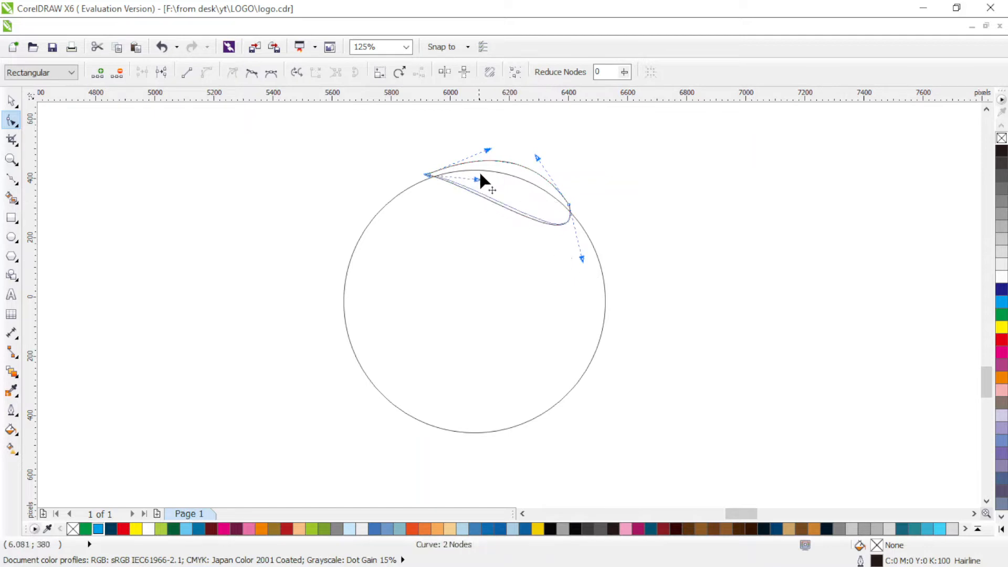
pyautogui.moveTo(479, 175); pyautogui.dragTo(495, 167)
pyautogui.moveTo(568, 204); pyautogui.dragTo(566, 206)
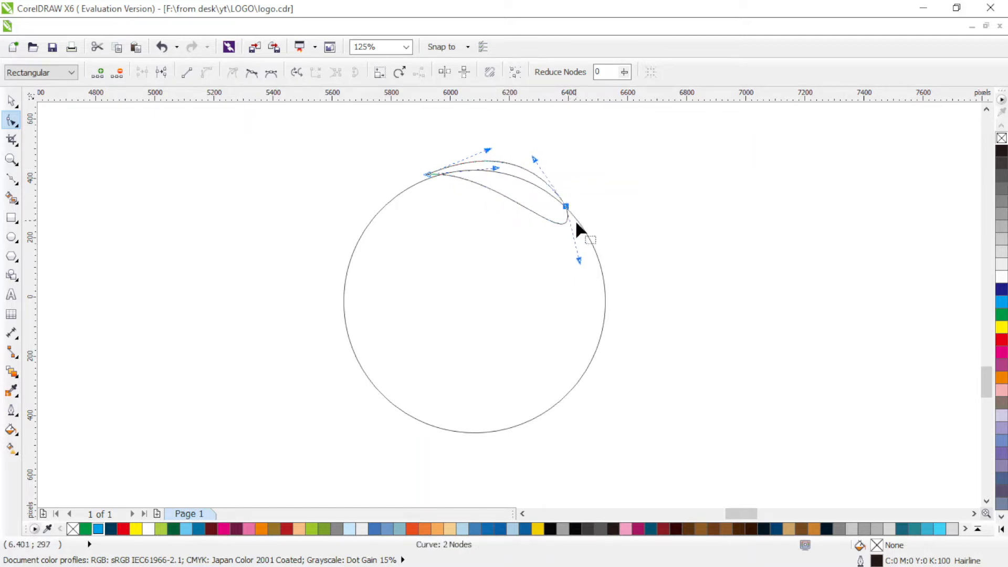
# Add a node on the leaf shape's lower edge and adjust the handles so the edge sweeps into a rounded tip
pyautogui.doubleClick(532, 211)
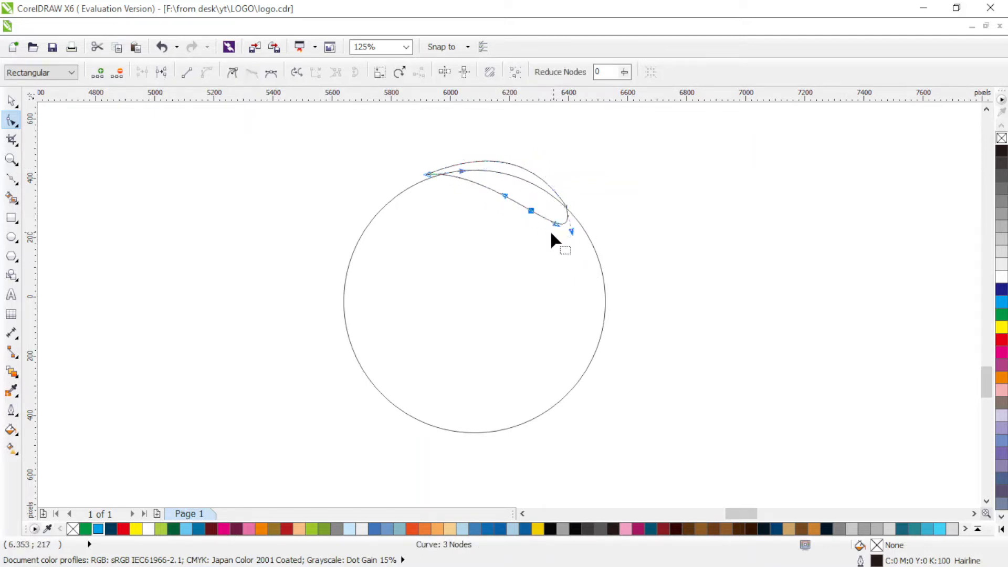
pyautogui.moveTo(555, 224); pyautogui.dragTo(581, 232)
pyautogui.click(468, 173)
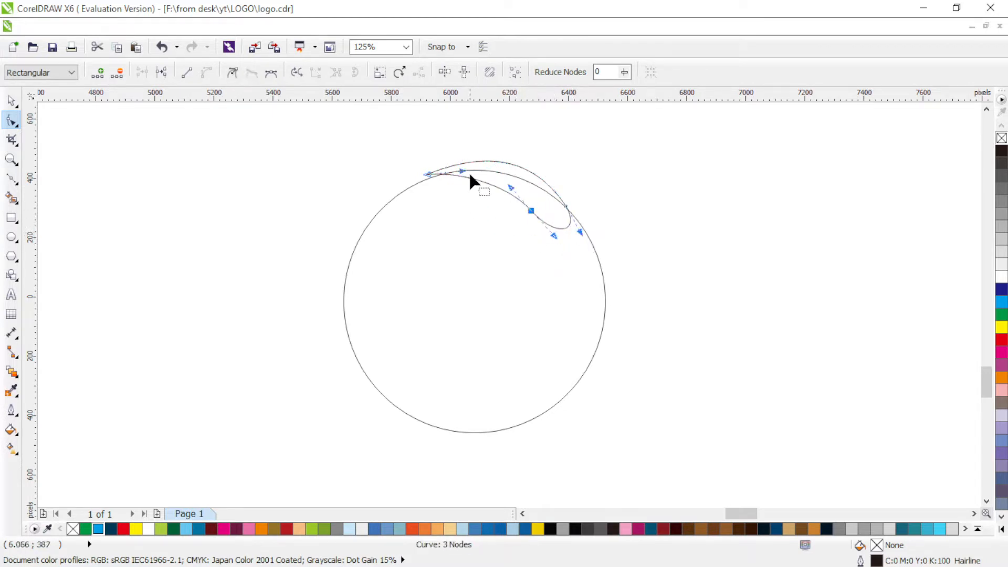
pyautogui.moveTo(470, 171); pyautogui.dragTo(482, 178)
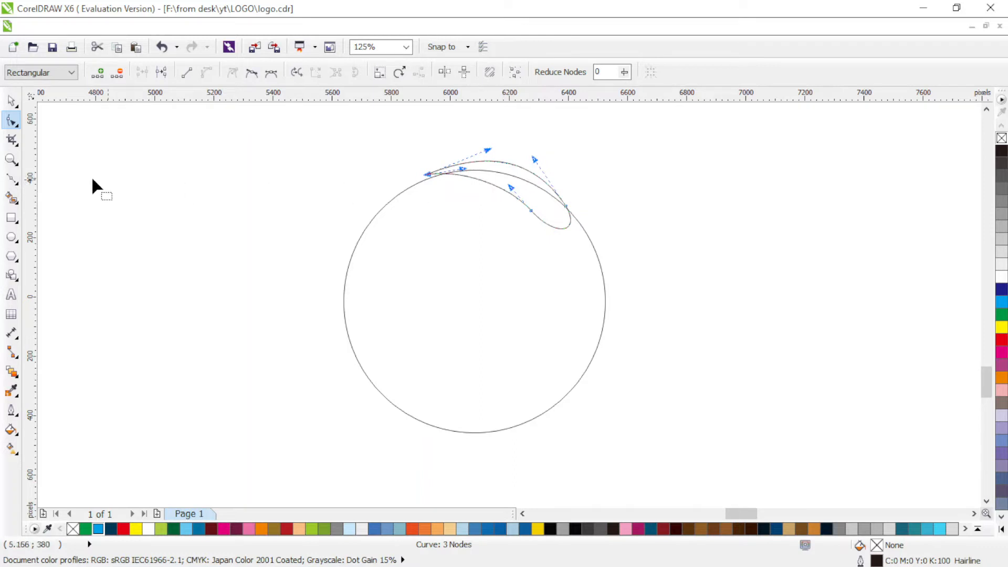
# Draw a closed seven-node Bezier outline for a wavy band across the circle, directly below the leaf shape
pyautogui.click(12, 179)
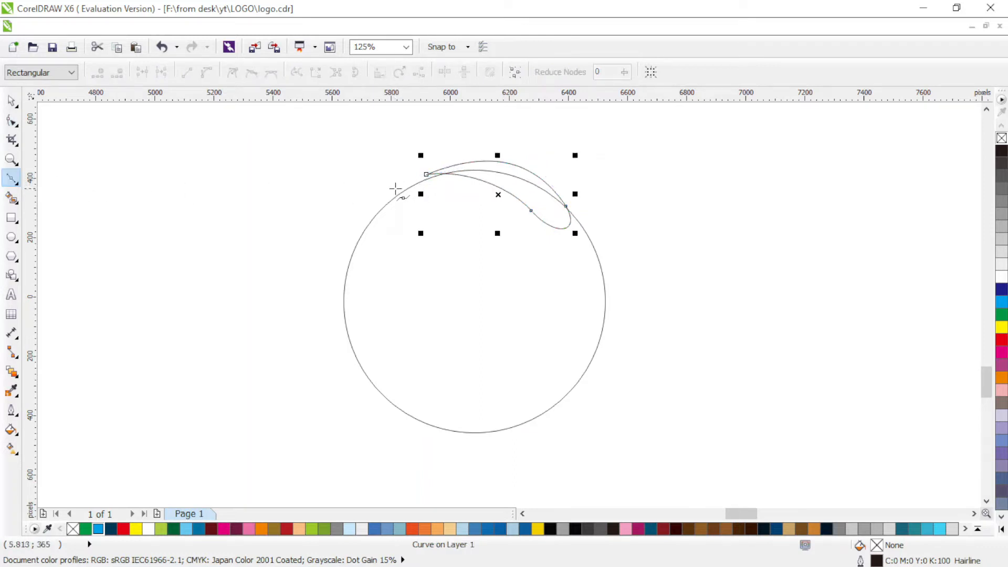
pyautogui.moveTo(395, 187); pyautogui.dragTo(406, 187)
pyautogui.click(476, 195)
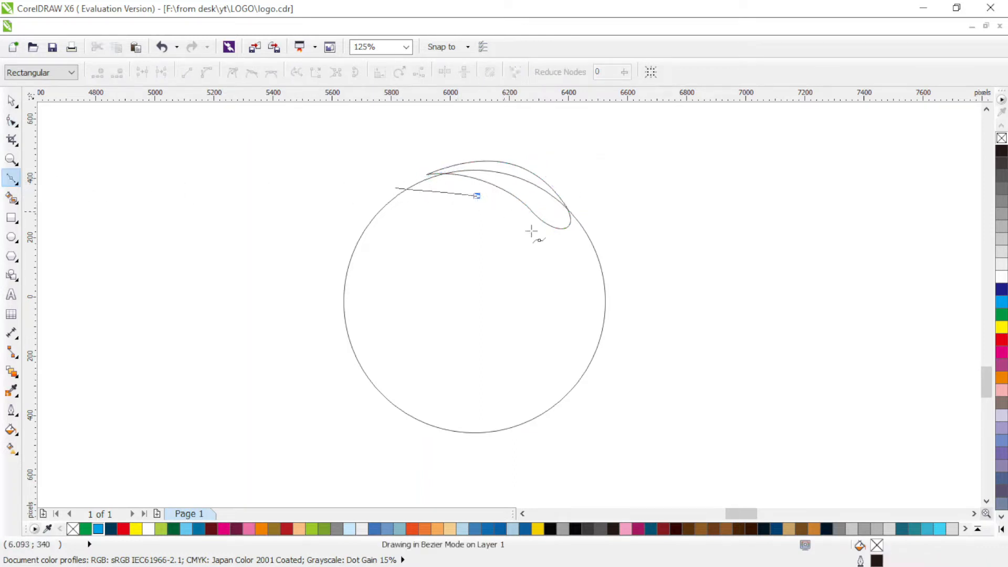
pyautogui.click(566, 259)
pyautogui.click(594, 221)
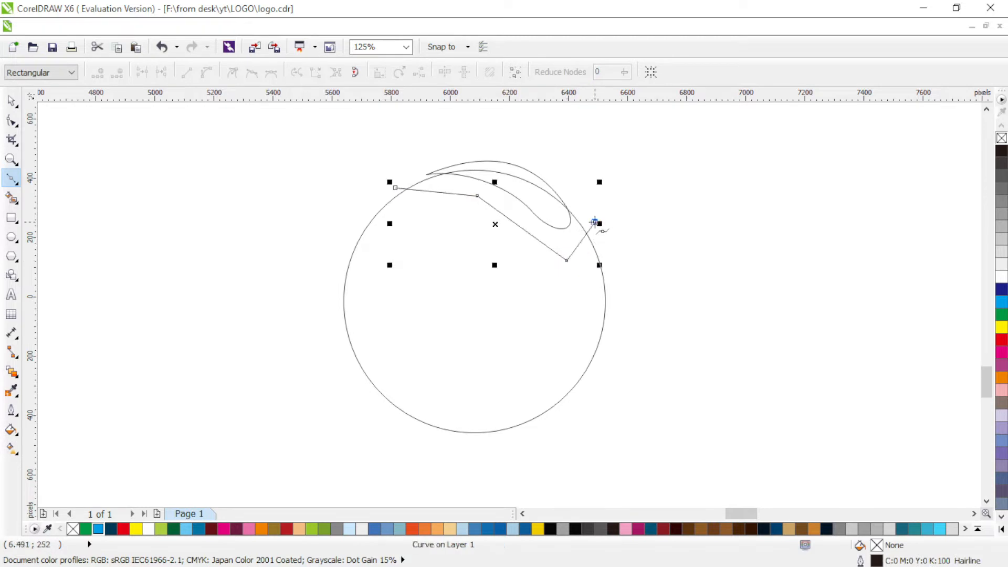
pyautogui.click(577, 303)
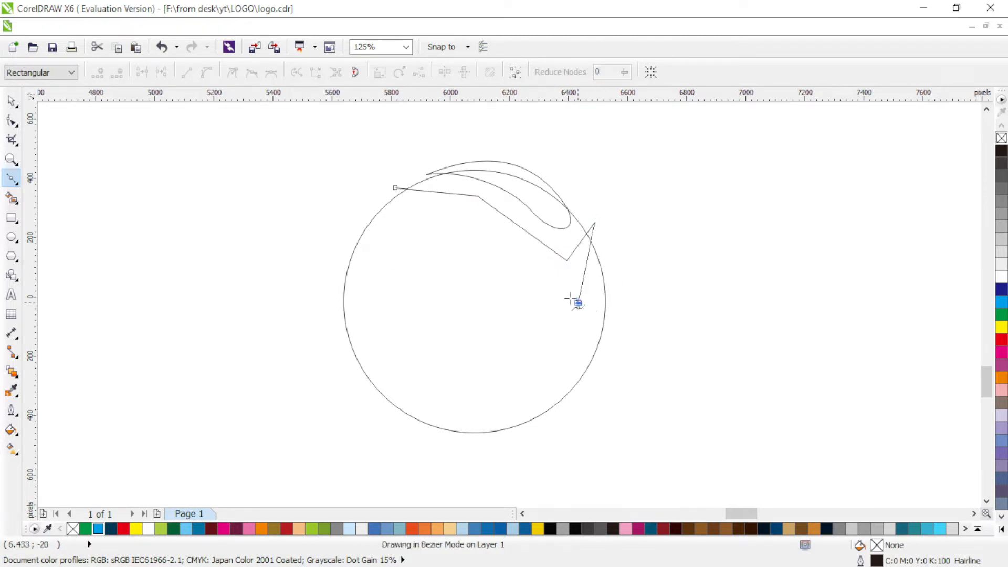
pyautogui.click(468, 235)
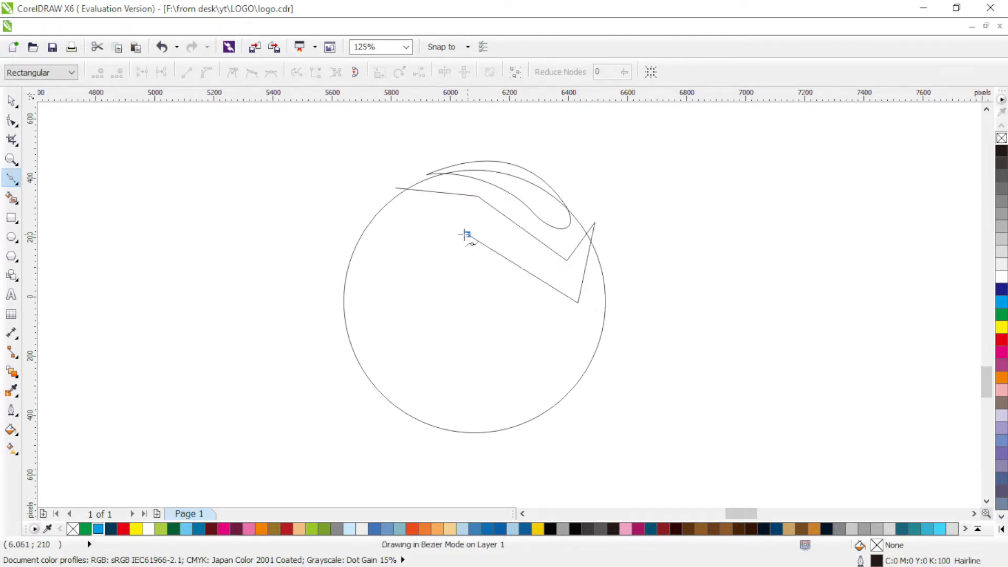
pyautogui.click(346, 236)
pyautogui.click(403, 192)
# Convert the second band's segments to curves and smooth its four inner nodes
pyautogui.press('F10')
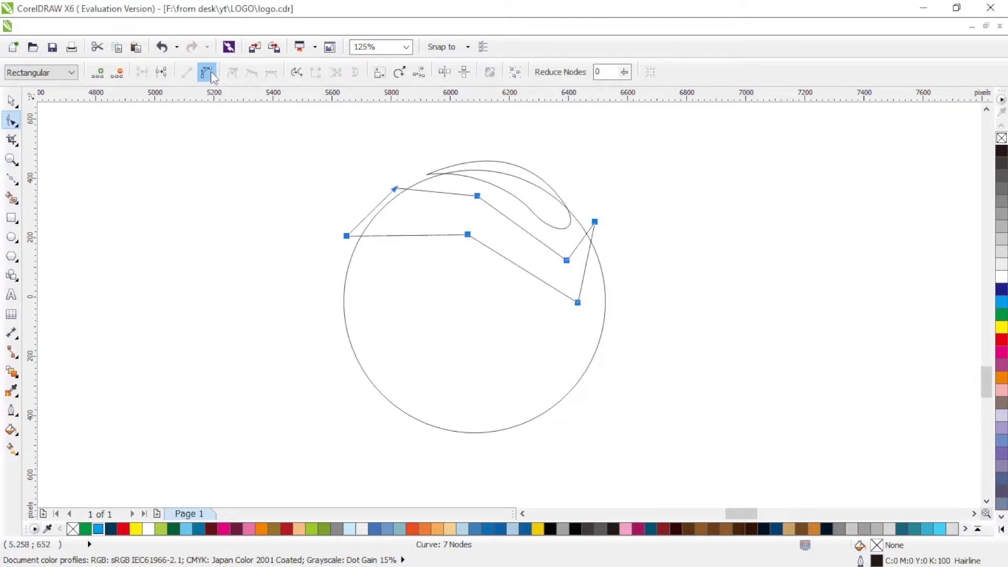
pyautogui.moveTo(446, 159); pyautogui.dragTo(584, 333)
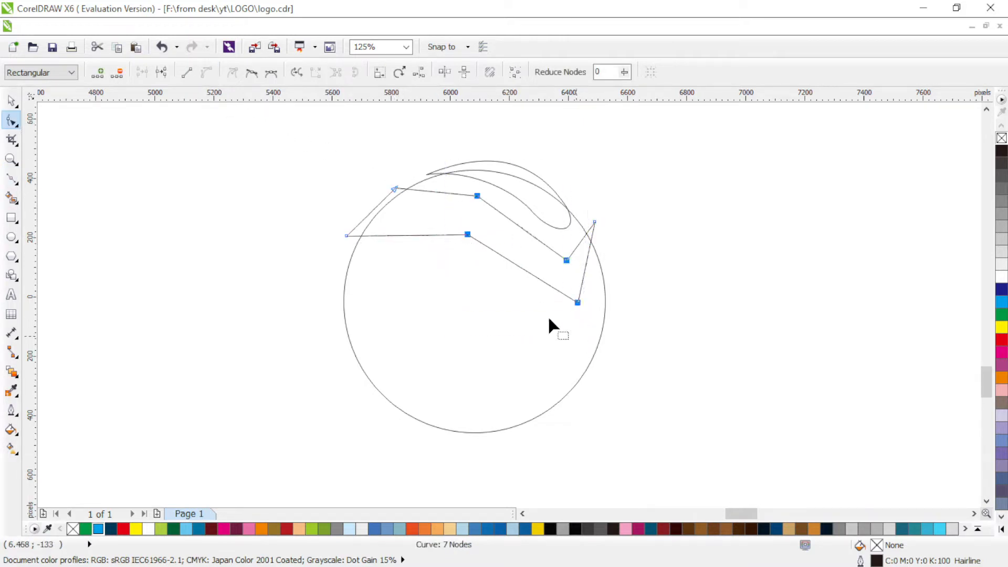
pyautogui.click(252, 72)
# Adjust the second band's upper wave and round its right end out to the circle's edge
pyautogui.moveTo(423, 191); pyautogui.dragTo(455, 185)
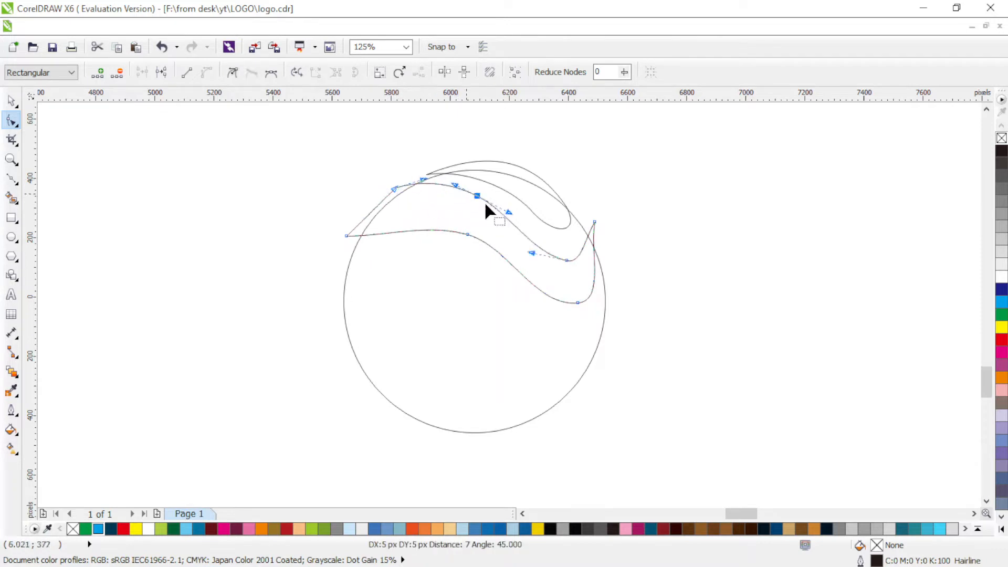
pyautogui.moveTo(508, 212); pyautogui.dragTo(503, 210)
pyautogui.moveTo(555, 261); pyautogui.dragTo(601, 299)
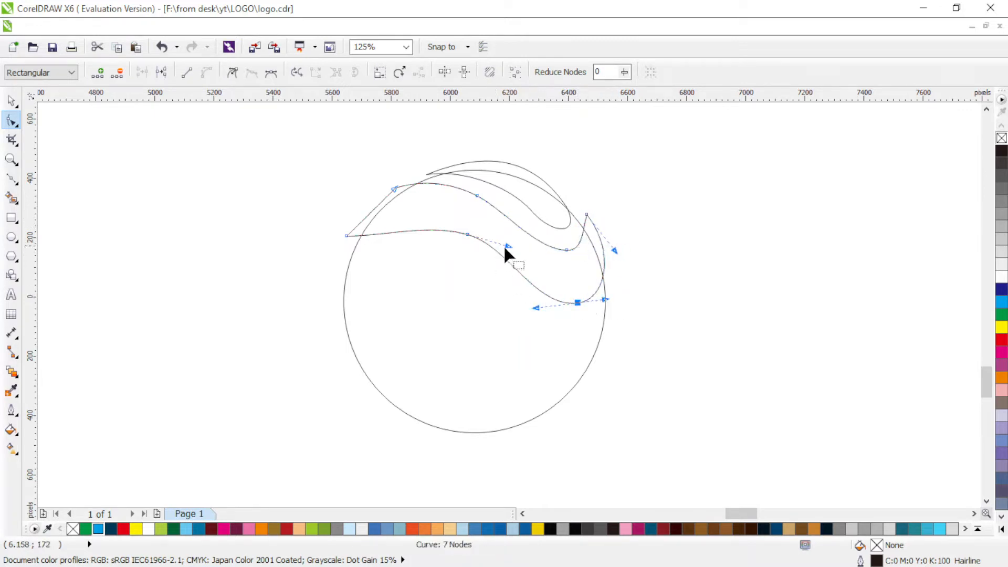
# Refine the second band's lower wave and right end, arching the lower edge upward from its left corner
pyautogui.moveTo(511, 254); pyautogui.dragTo(515, 266)
pyautogui.click(578, 299)
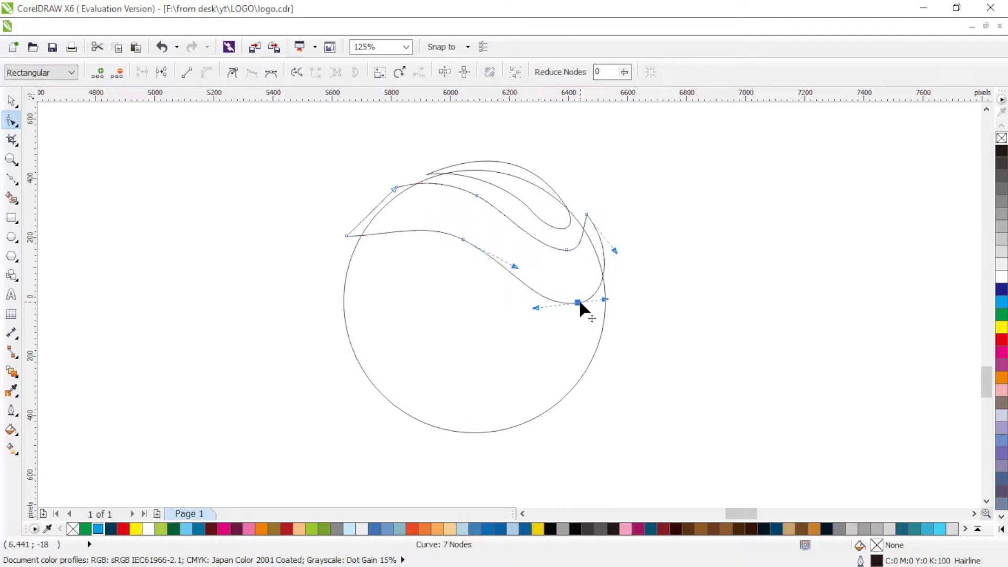
pyautogui.moveTo(604, 293); pyautogui.dragTo(605, 294)
pyautogui.moveTo(614, 251); pyautogui.dragTo(604, 251)
pyautogui.click(352, 234)
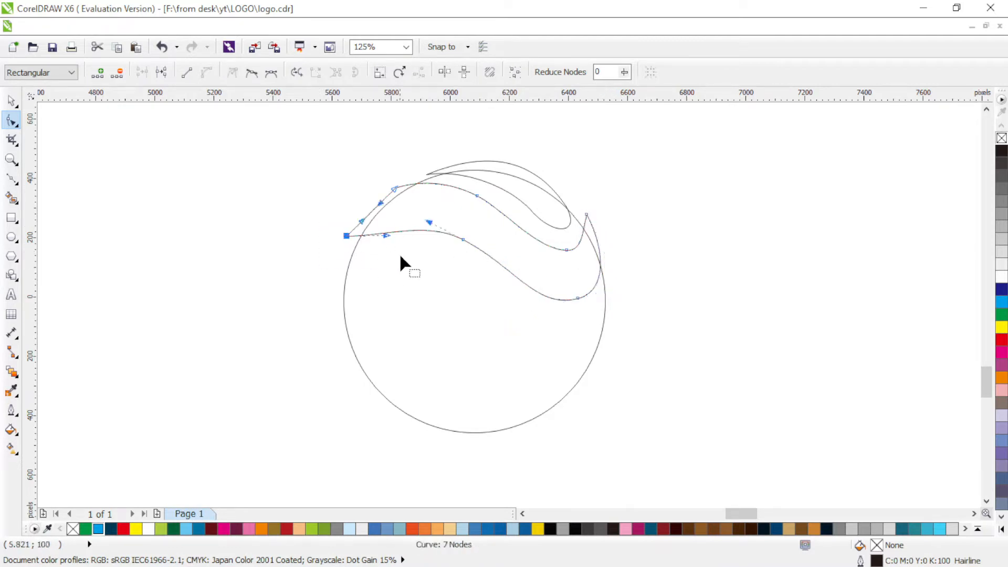
pyautogui.moveTo(386, 236); pyautogui.dragTo(383, 223)
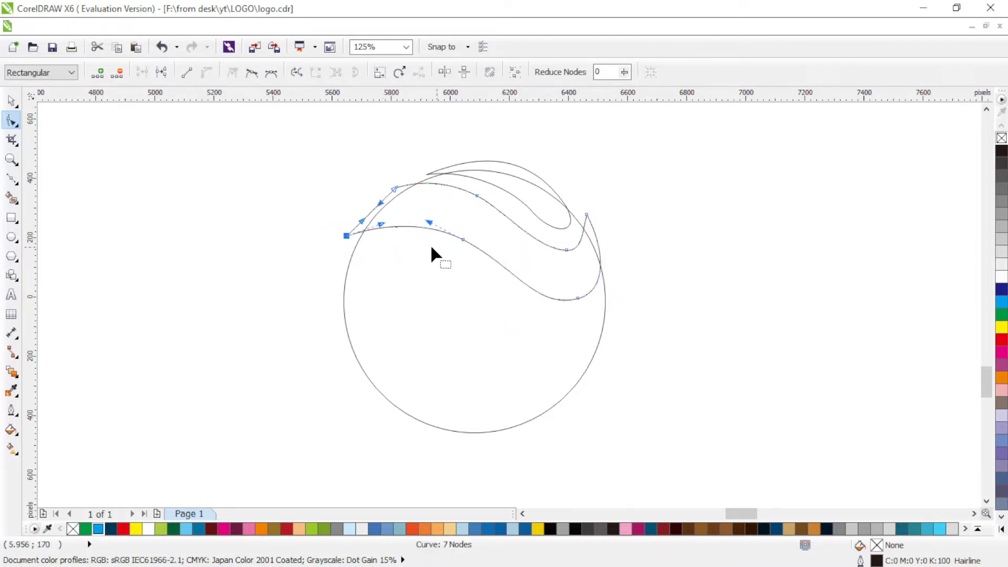
# Draw a closed seven-node Bezier outline for a third band across the circle's middle, extending past both sides
pyautogui.click(11, 178)
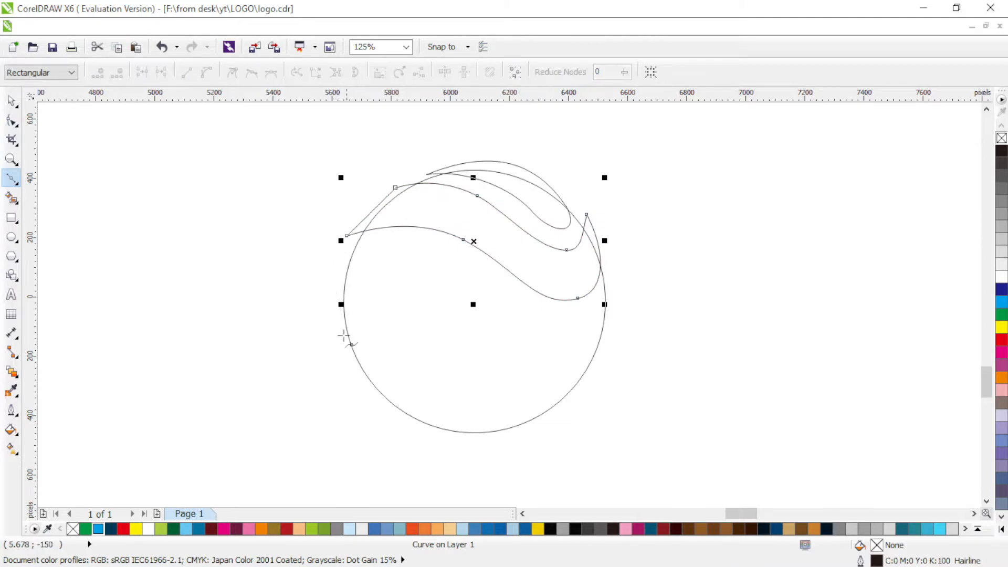
pyautogui.click(332, 316)
pyautogui.click(412, 253)
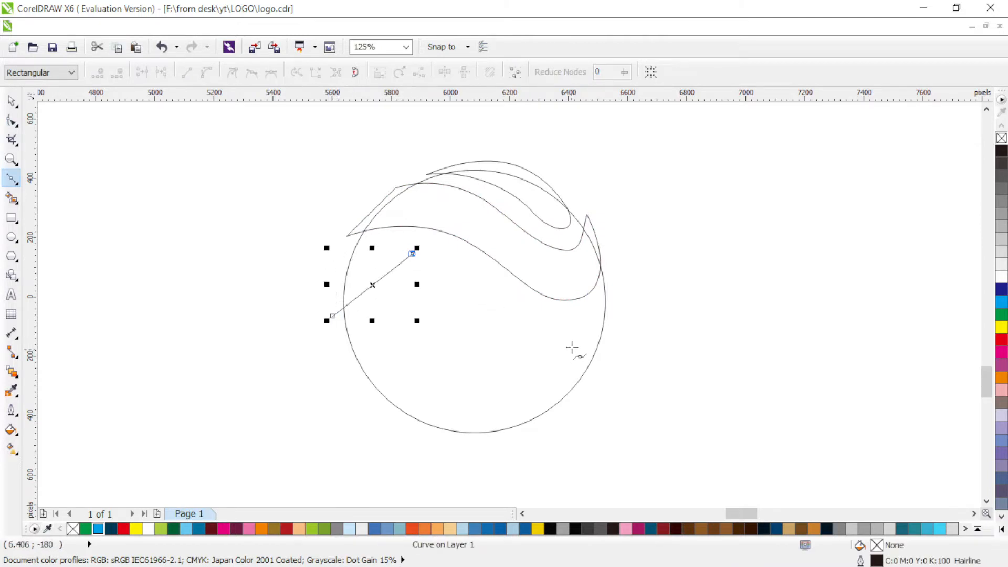
pyautogui.click(559, 331)
pyautogui.click(613, 303)
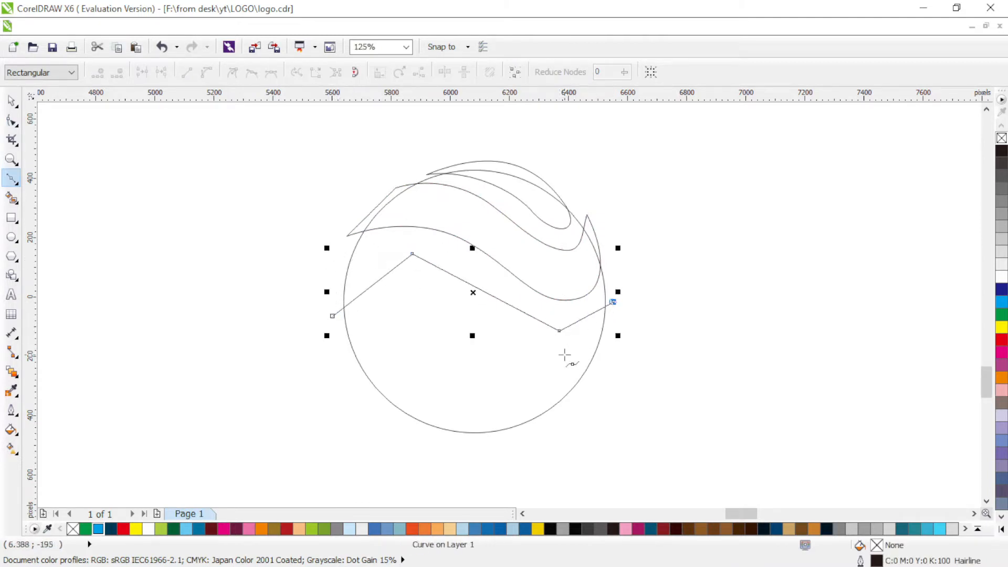
pyautogui.click(563, 354)
pyautogui.click(432, 315)
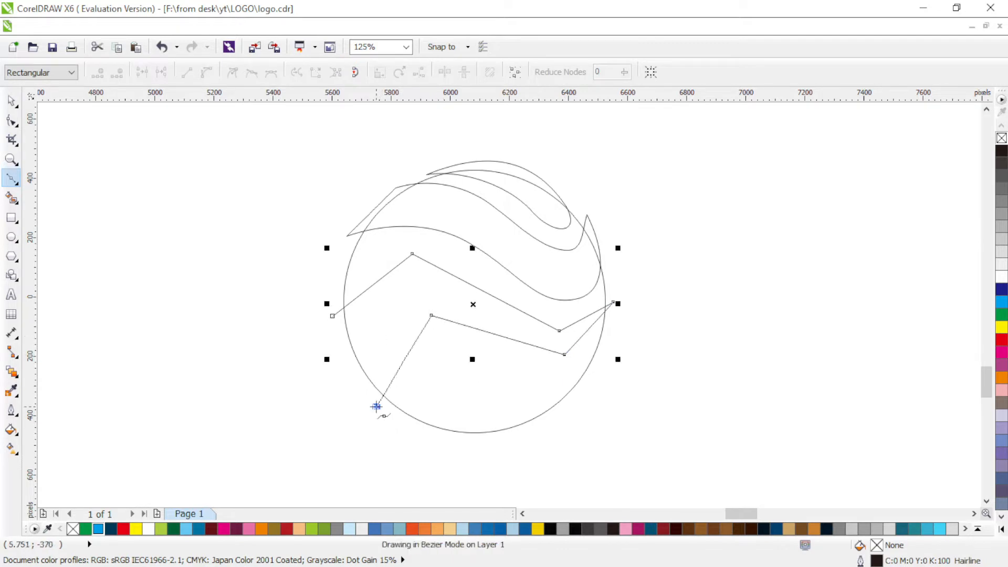
pyautogui.click(376, 406)
pyautogui.click(372, 326)
pyautogui.click(332, 316)
# Convert the third band's segments to curves and smooth its four inner nodes
pyautogui.press('F10')
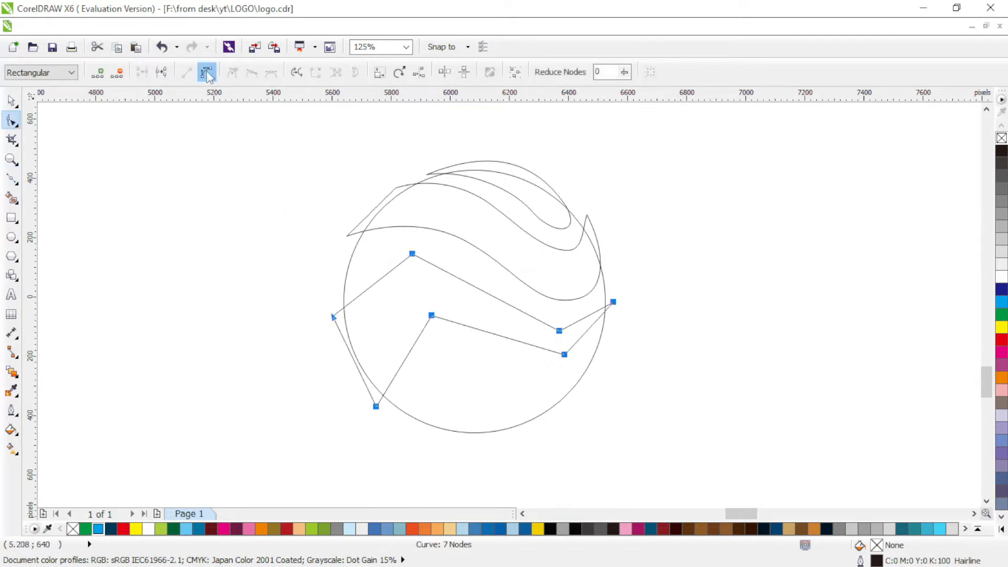
pyautogui.moveTo(395, 199); pyautogui.dragTo(557, 343)
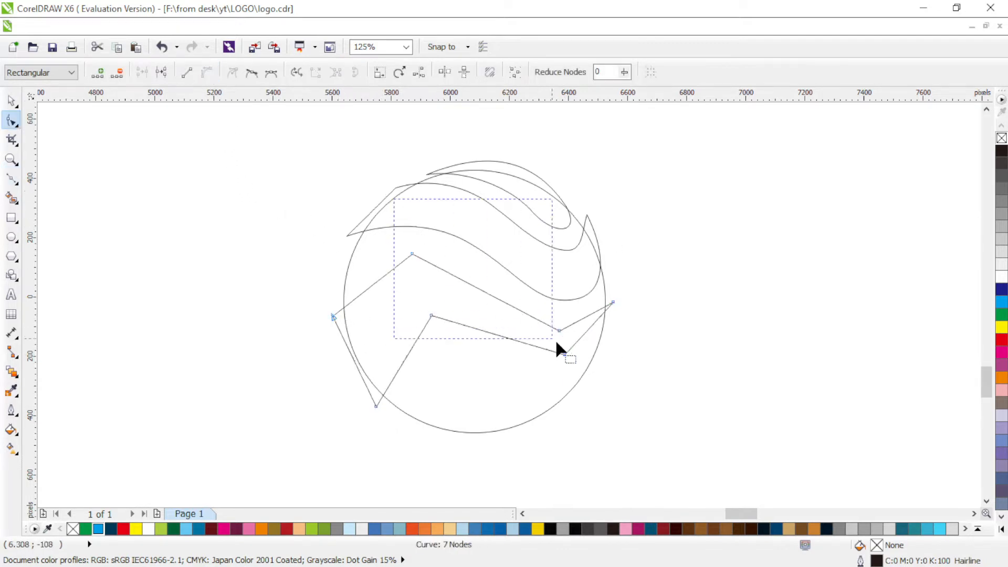
pyautogui.click(252, 72)
# Bow the third band's left end outward beyond the circle and curve its lower edge into the bottom-left point
pyautogui.click(334, 317)
pyautogui.moveTo(354, 278); pyautogui.dragTo(346, 271)
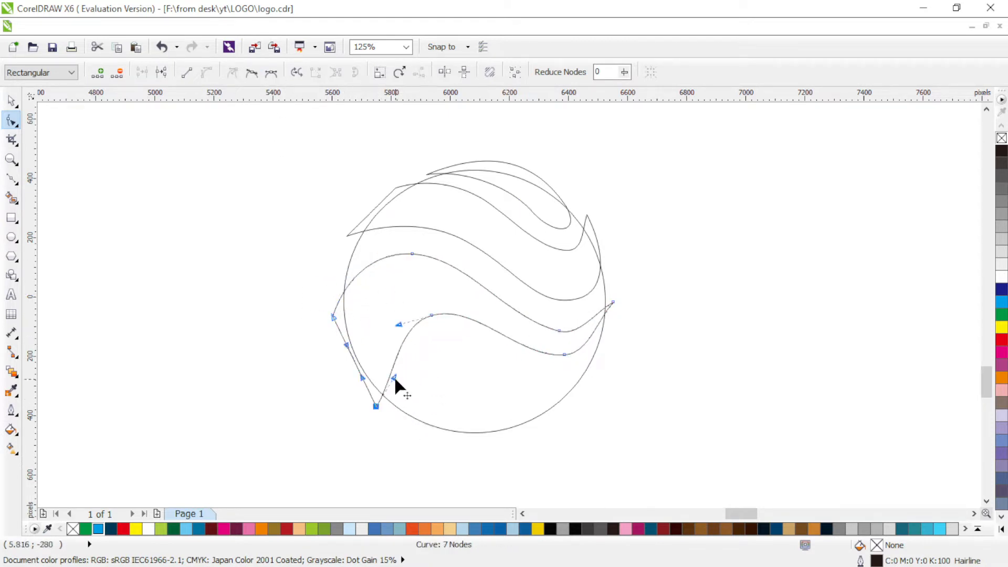
pyautogui.moveTo(394, 377); pyautogui.dragTo(371, 361)
# Reposition the third band's right tip and adjust its handles so both edges curve up along the circle's side
pyautogui.moveTo(559, 331); pyautogui.dragTo(559, 326)
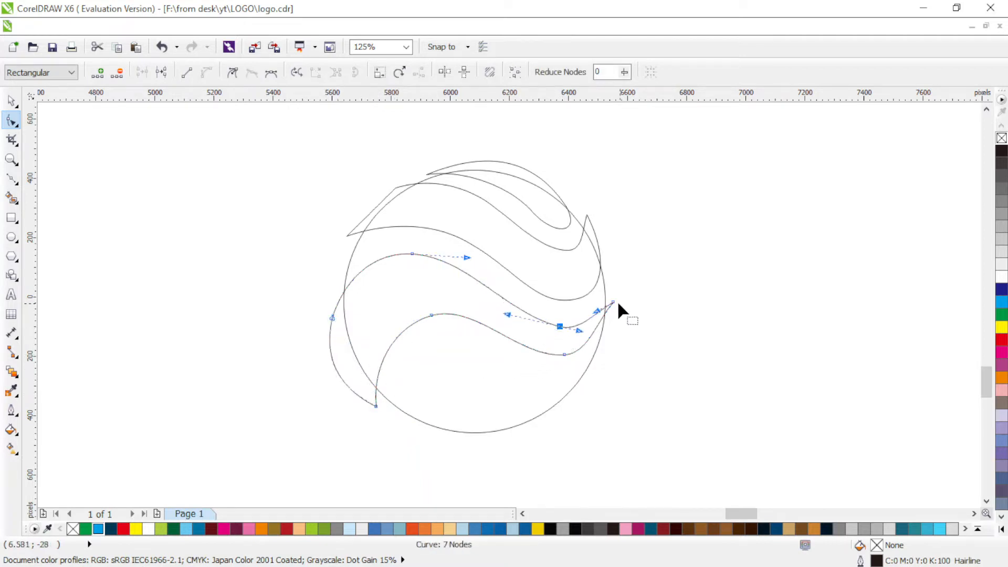
pyautogui.moveTo(613, 302); pyautogui.dragTo(610, 288)
pyautogui.moveTo(615, 326); pyautogui.dragTo(621, 332)
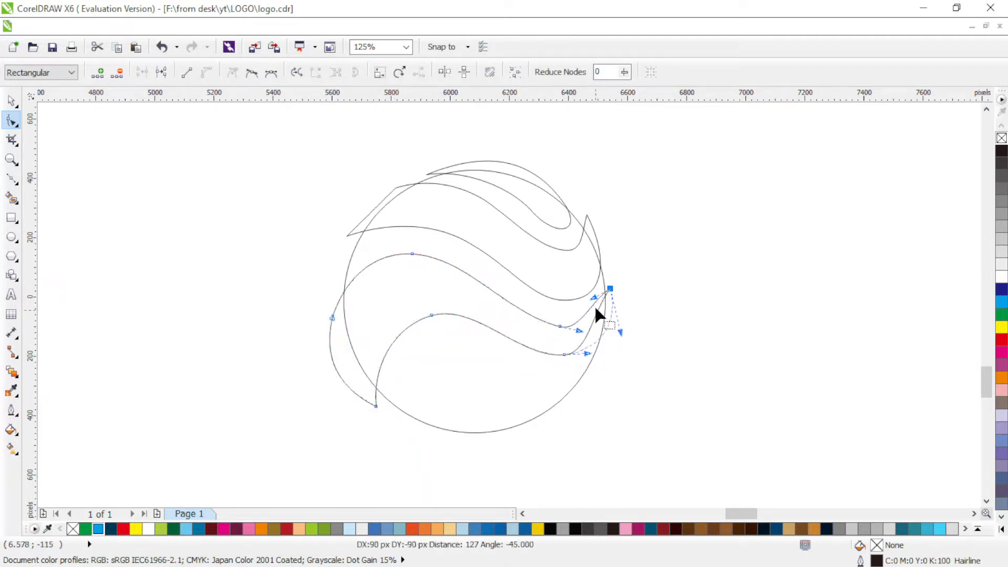
pyautogui.moveTo(593, 298); pyautogui.dragTo(559, 321)
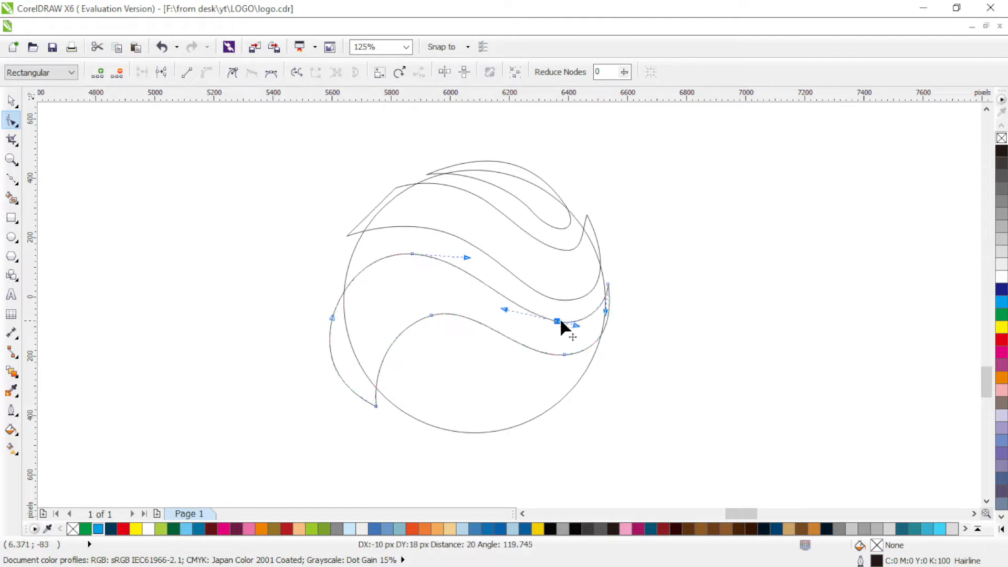
pyautogui.click(564, 355)
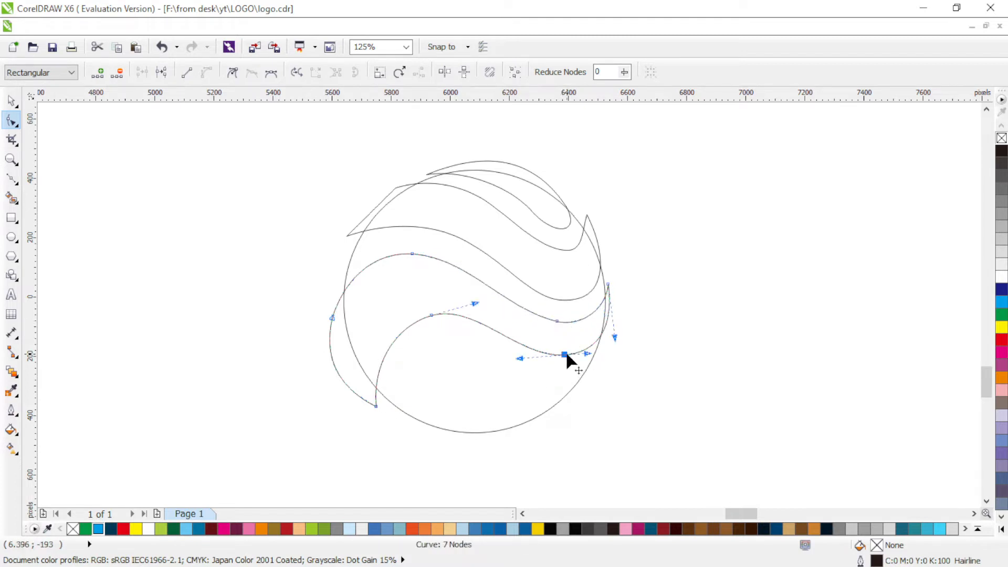
# Draw a closed three-node Bezier triangle across the bottom of the circle, below the third band
pyautogui.click(11, 178)
pyautogui.click(388, 414)
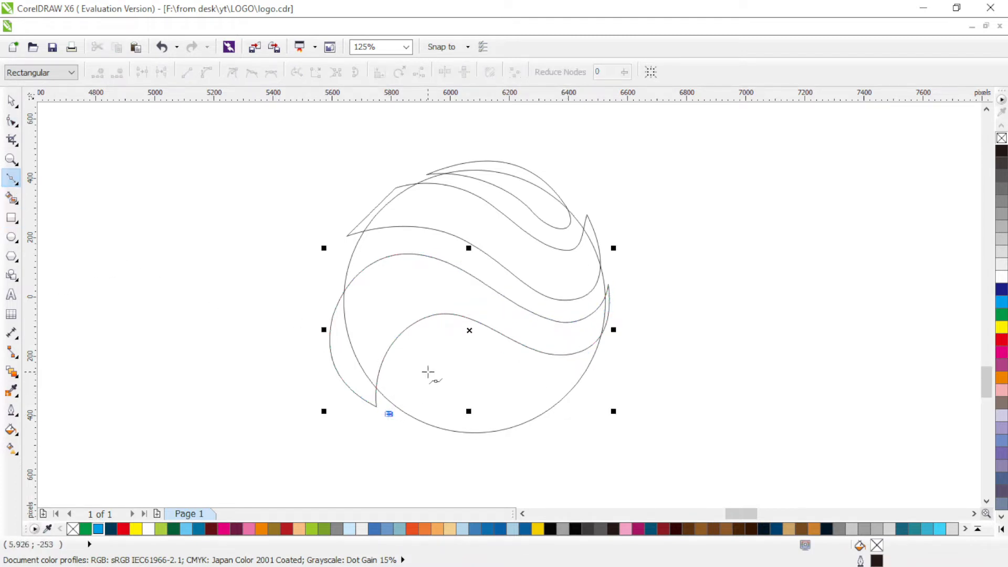
pyautogui.click(427, 371)
pyautogui.click(599, 371)
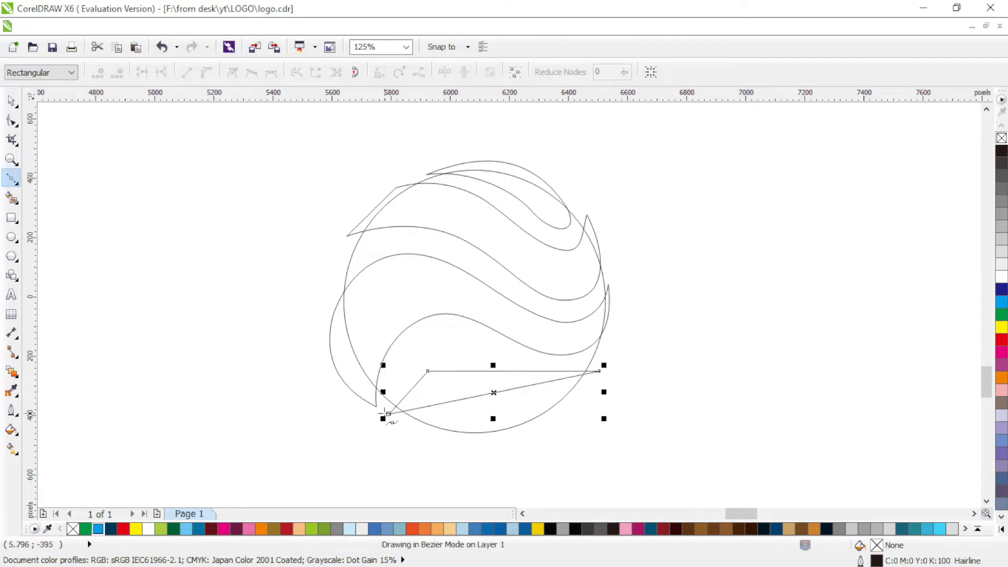
pyautogui.click(389, 414)
# Convert the bottom triangle's segments to curves, bend its long edge below the circle and smooth its upper-left node
pyautogui.press('F10')
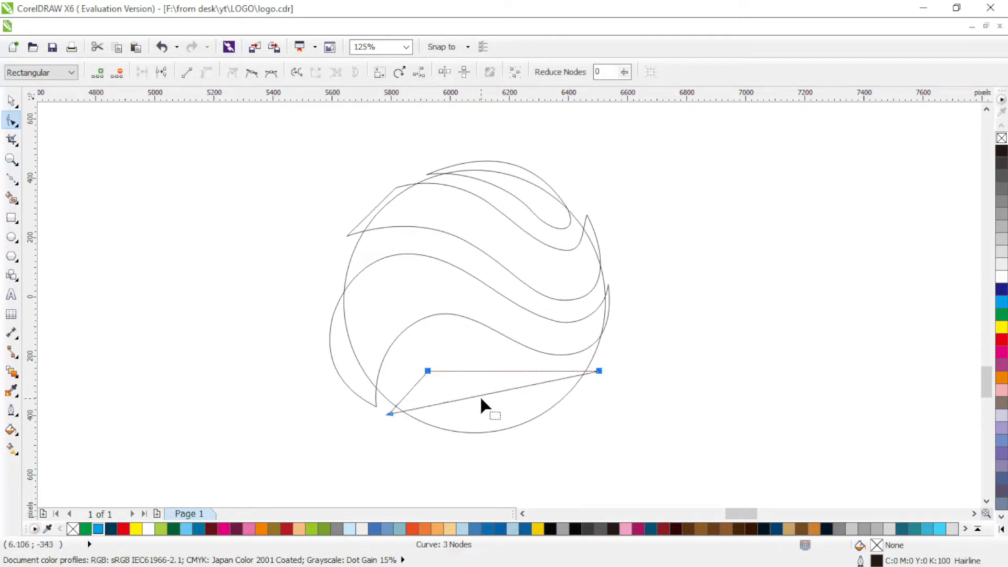
pyautogui.moveTo(480, 399); pyautogui.dragTo(490, 447)
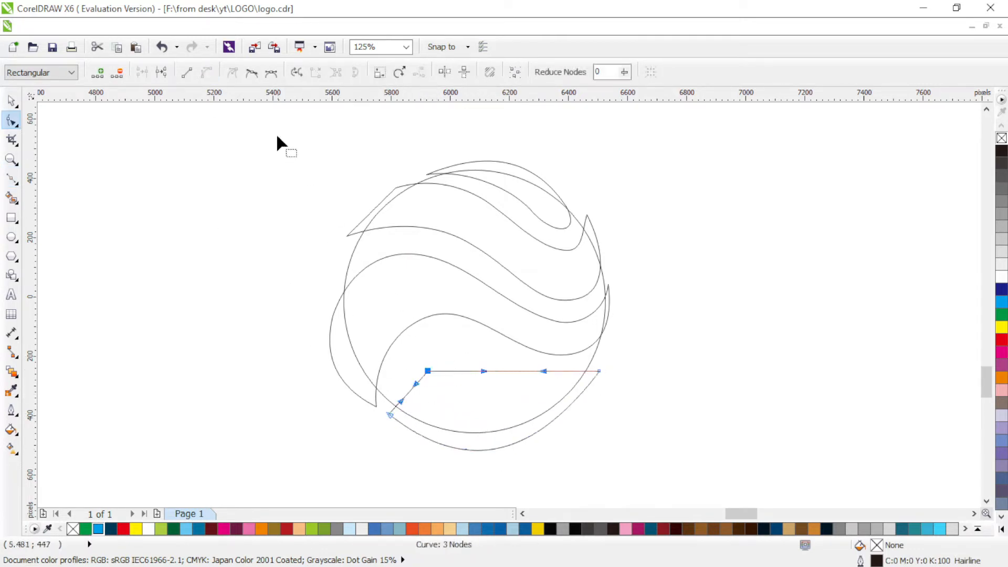
pyautogui.click(251, 72)
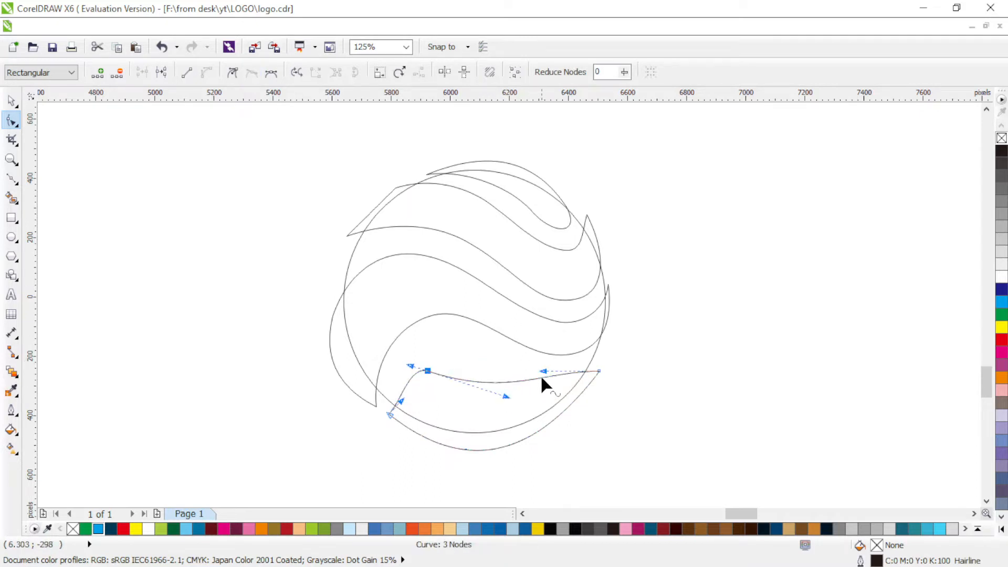
# Shape the bottom piece's upper edge into a wave, raise its right tip and round its lower edge around the circle
pyautogui.moveTo(544, 371); pyautogui.dragTo(572, 415)
pyautogui.moveTo(599, 370); pyautogui.dragTo(601, 358)
pyautogui.moveTo(543, 435); pyautogui.dragTo(554, 400)
pyautogui.moveTo(425, 371); pyautogui.dragTo(434, 378)
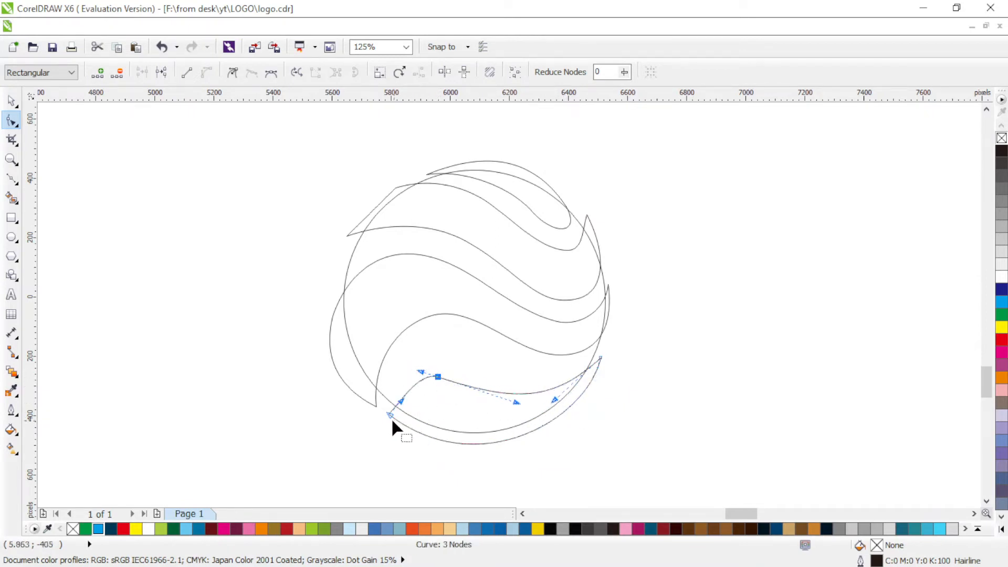
# Move the bottom piece's lower-left node inward along the circle and reshape its upper edge into a rounded crest and shallow trough
pyautogui.moveTo(390, 412); pyautogui.dragTo(414, 420)
pyautogui.click(437, 377)
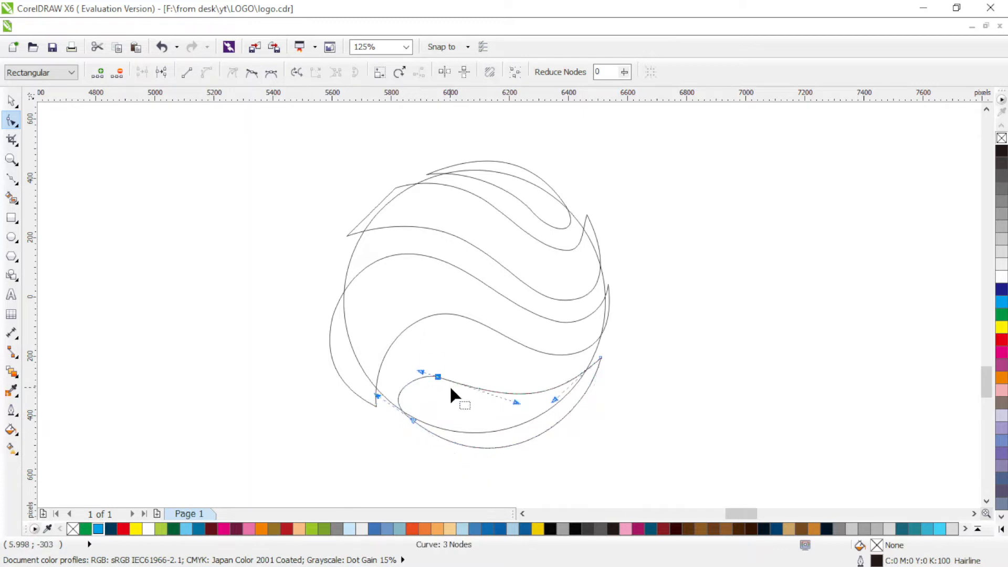
pyautogui.moveTo(422, 372); pyautogui.dragTo(444, 360)
pyautogui.moveTo(516, 398); pyautogui.dragTo(520, 409)
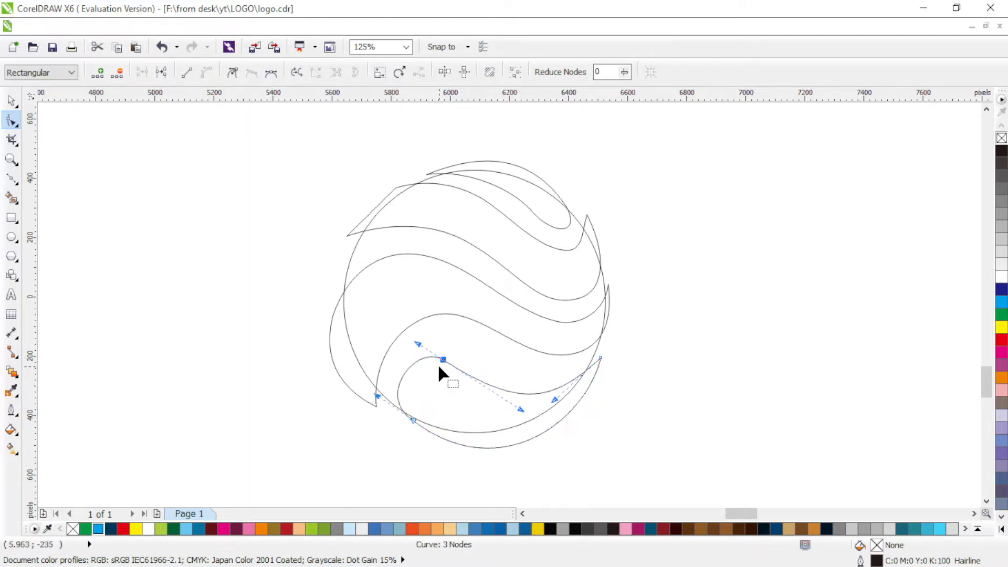
pyautogui.moveTo(441, 360); pyautogui.dragTo(412, 342)
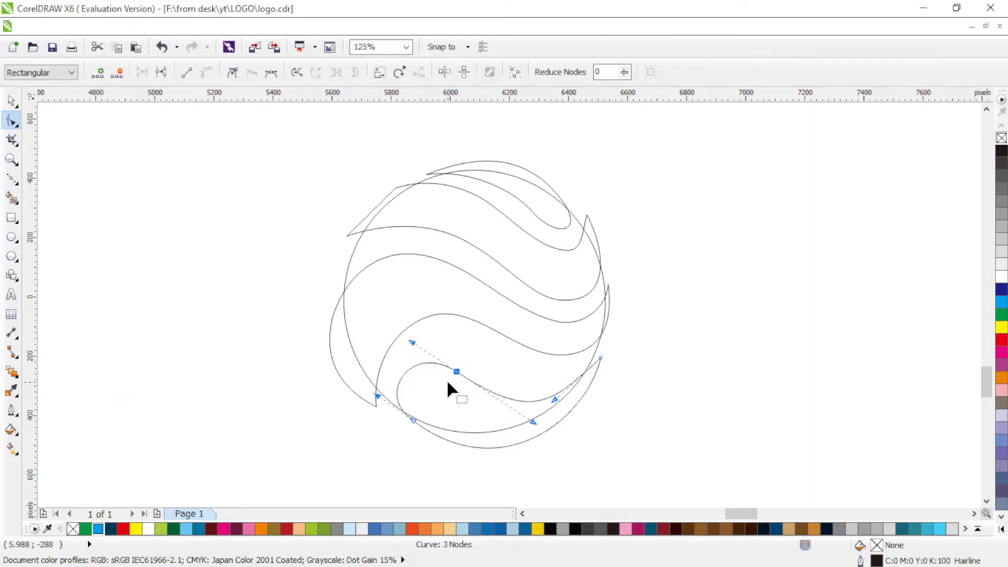
pyautogui.moveTo(533, 421); pyautogui.dragTo(577, 387)
# Refine the third band's lower edge by shifting its crest and lower-left tip slightly and lowering its right-hand trough
pyautogui.click(461, 316)
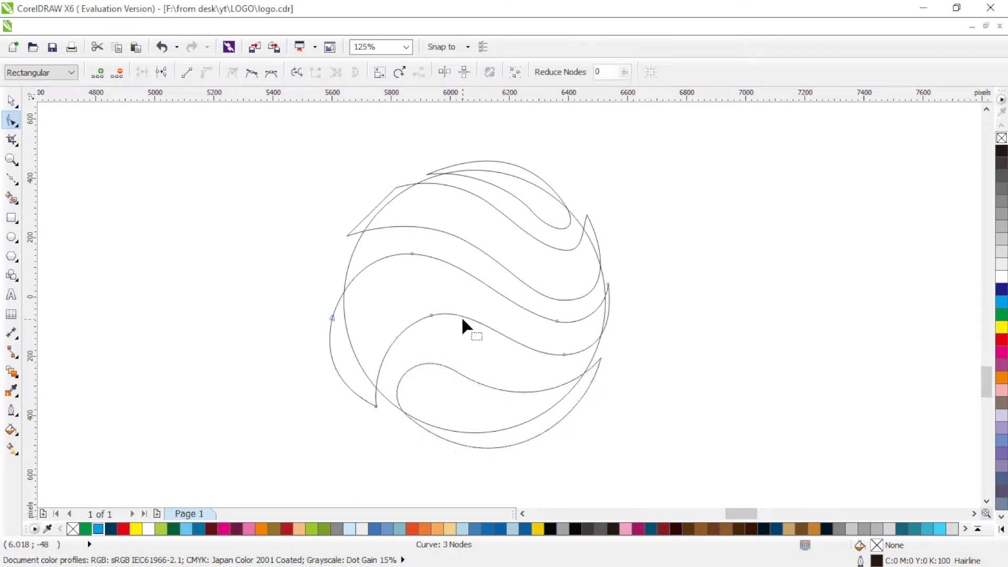
pyautogui.moveTo(429, 314); pyautogui.dragTo(426, 314)
pyautogui.moveTo(375, 406); pyautogui.dragTo(385, 412)
pyautogui.moveTo(381, 369); pyautogui.dragTo(370, 366)
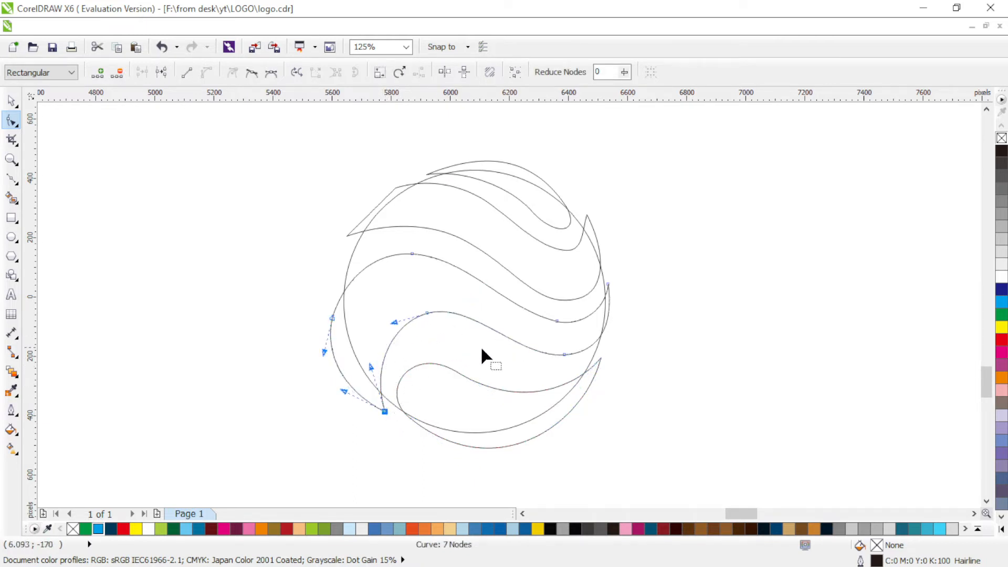
pyautogui.click(566, 355)
pyautogui.moveTo(565, 355); pyautogui.dragTo(564, 368)
# Raise the bottom piece's right tip slightly and adjust its handle to refine the upper edge's curve into the tip
pyautogui.click(600, 357)
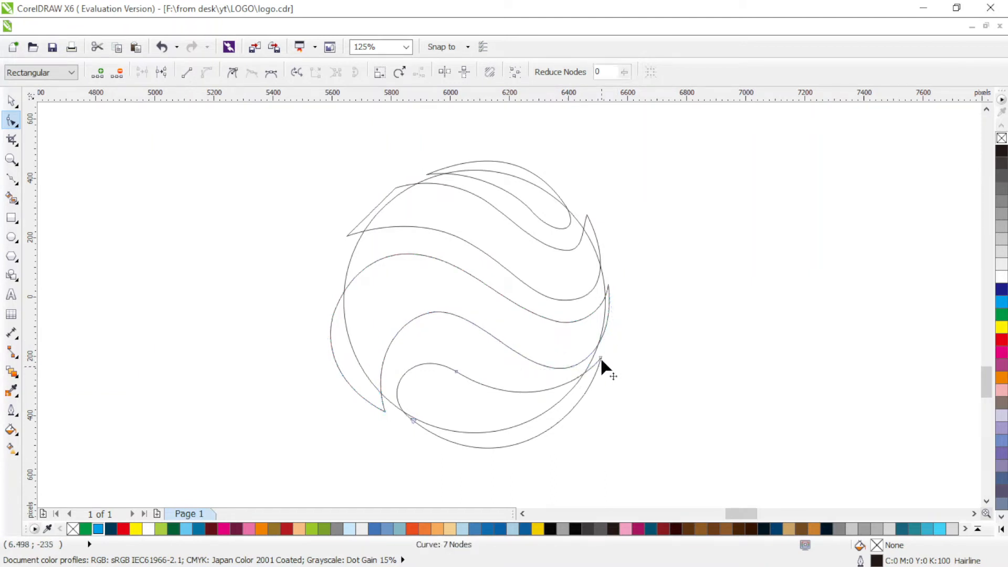
pyautogui.click(600, 357)
pyautogui.moveTo(575, 389); pyautogui.dragTo(579, 391)
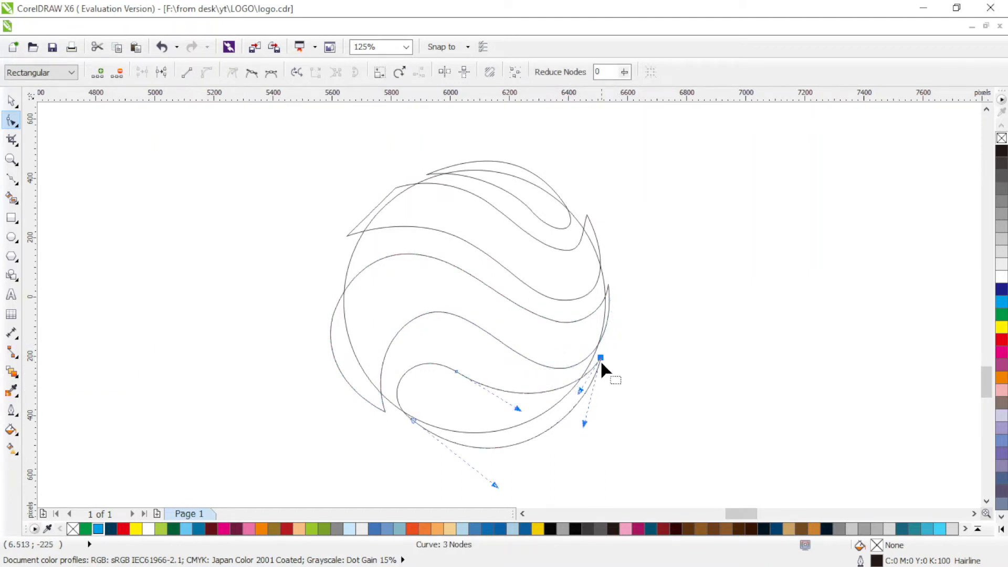
pyautogui.moveTo(600, 359); pyautogui.dragTo(602, 354)
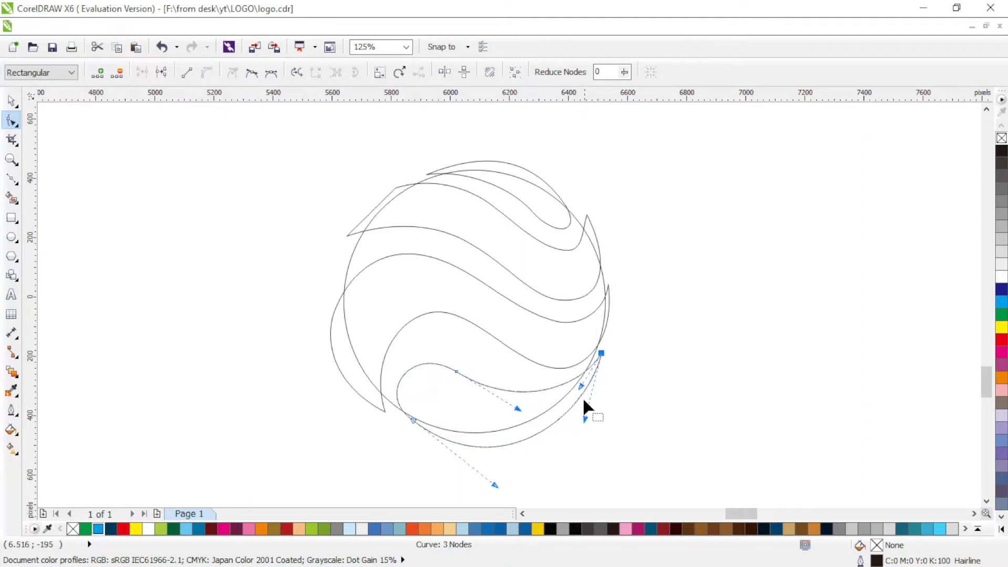
# Fine-tune the handles around the trough of the second band's lower edge for a smoother curve into the right side
pyautogui.click(572, 304)
pyautogui.click(576, 298)
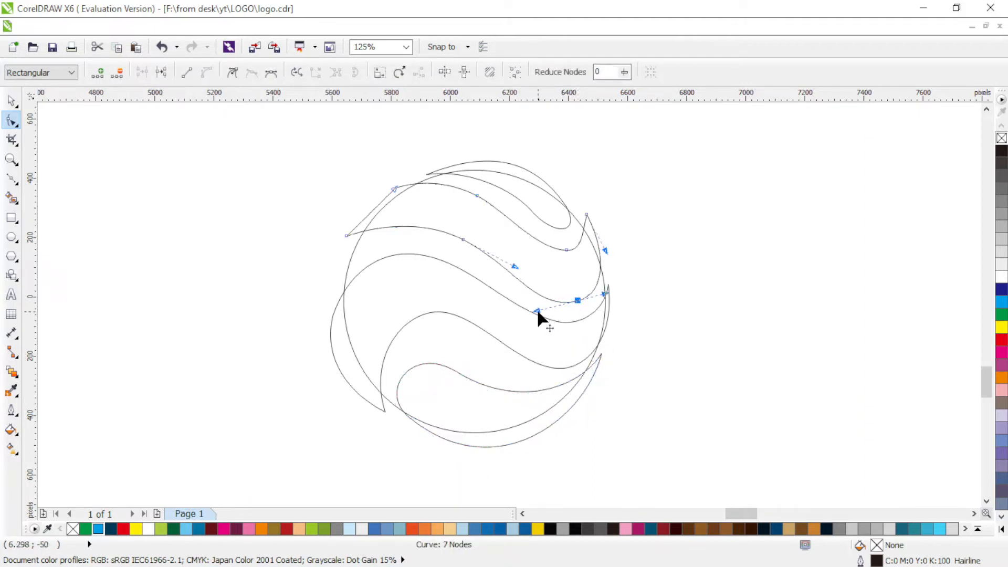
pyautogui.moveTo(538, 312); pyautogui.dragTo(541, 310)
pyautogui.moveTo(602, 295); pyautogui.dragTo(598, 296)
pyautogui.moveTo(514, 266); pyautogui.dragTo(517, 266)
# Smooth the top piece's inner edge through its middle node and extend its left tip outward along the circle
pyautogui.click(537, 216)
pyautogui.moveTo(543, 197); pyautogui.dragTo(498, 180)
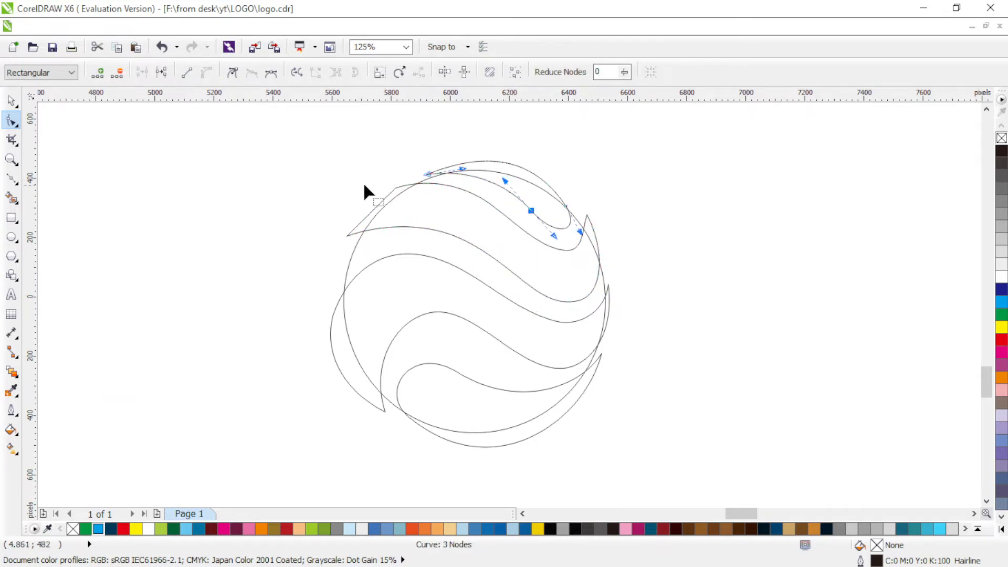
pyautogui.moveTo(418, 175); pyautogui.dragTo(454, 172)
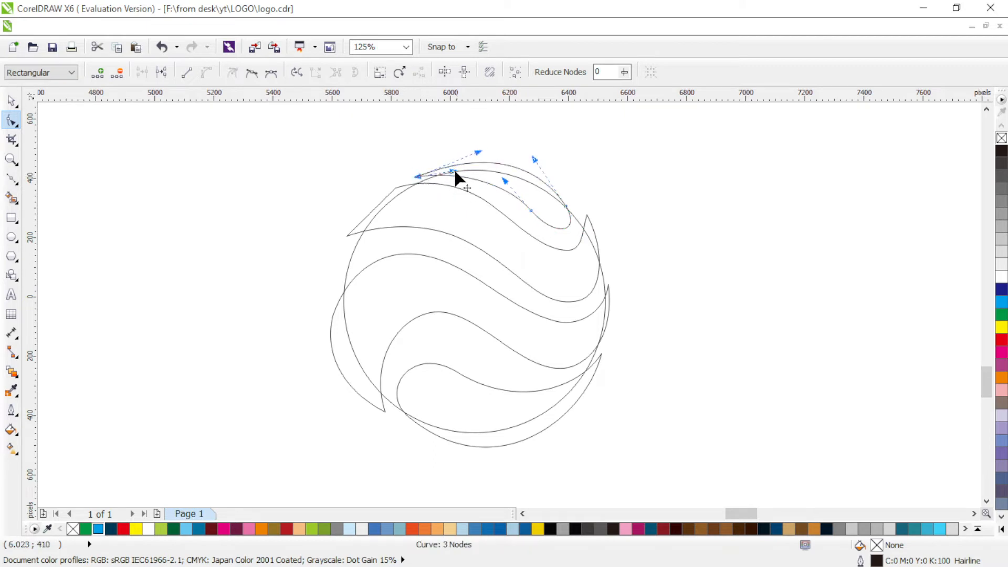
# Select the four wavy band shapes without the circle and weld them into one curve
pyautogui.press('space')
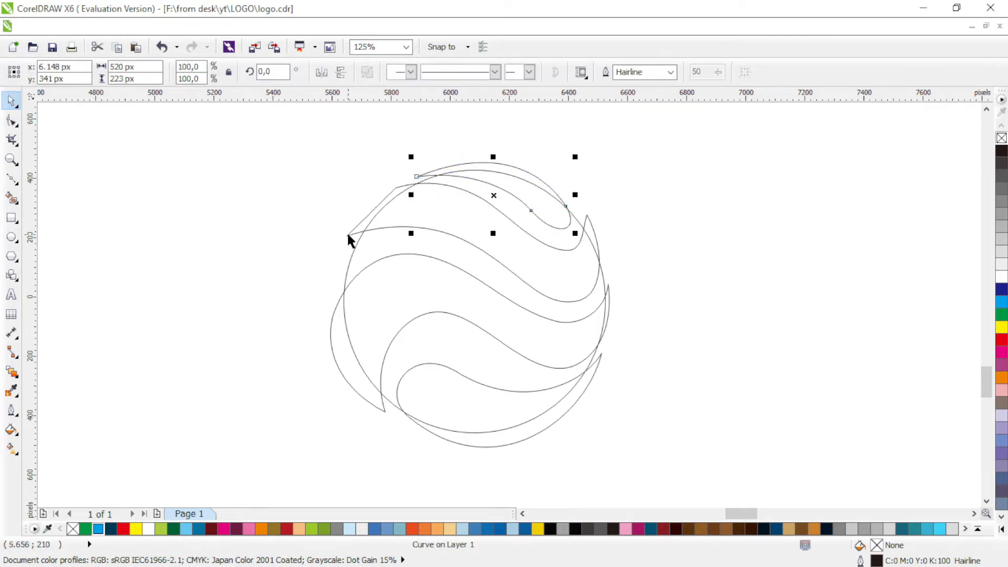
pyautogui.keyDown('shift'); pyautogui.click(348, 234); pyautogui.keyUp('shift')
pyautogui.keyDown('shift'); pyautogui.click(328, 349); pyautogui.keyUp('shift')
pyautogui.keyDown('shift'); pyautogui.click(483, 447); pyautogui.keyUp('shift')
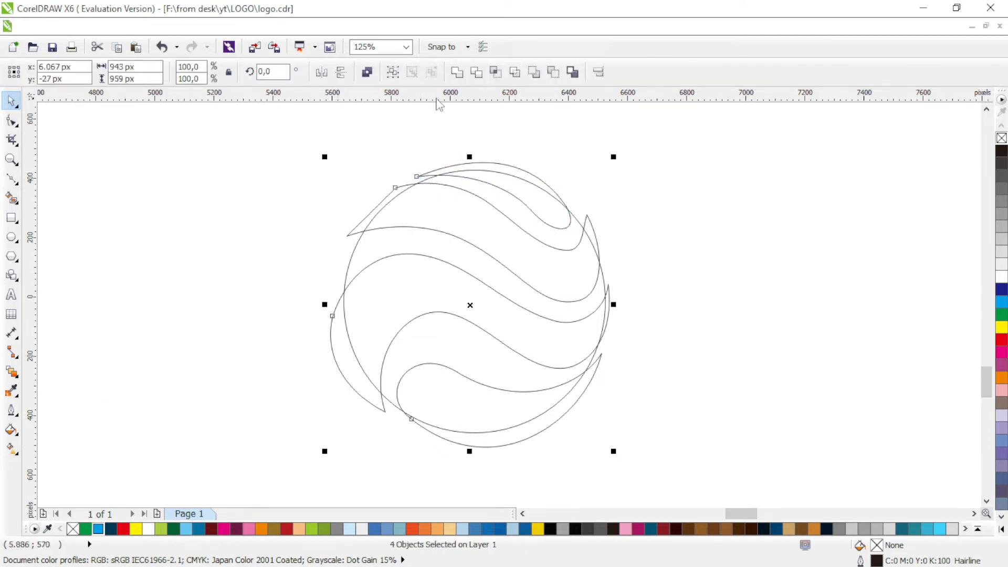
pyautogui.click(457, 77)
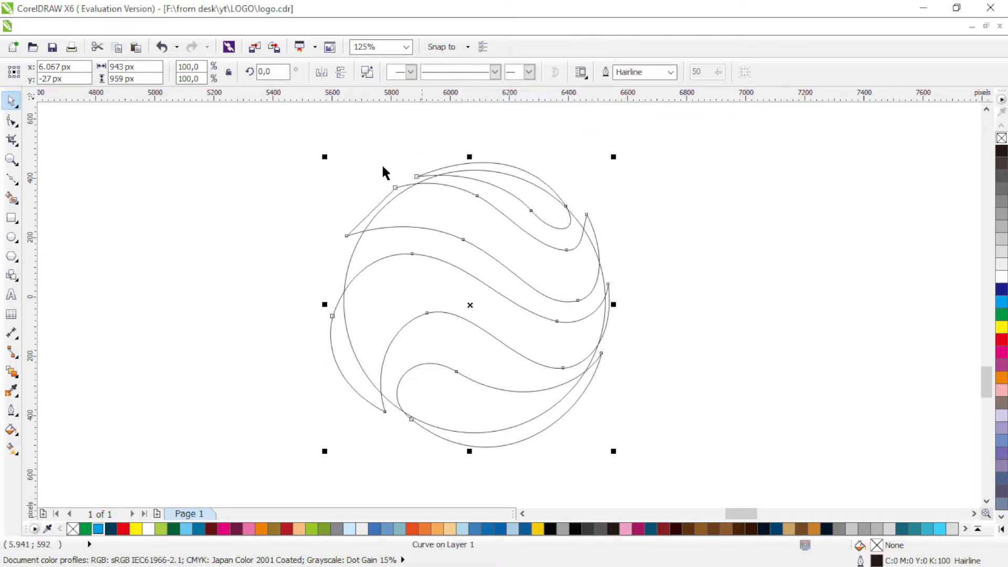
# Lower the crest of the third band's upper edge and its left node, and smooth the curve outside the circle's left side
pyautogui.click(324, 322)
pyautogui.click(329, 321)
pyautogui.click(12, 121)
pyautogui.moveTo(411, 254); pyautogui.dragTo(416, 270)
pyautogui.moveTo(332, 318); pyautogui.dragTo(340, 341)
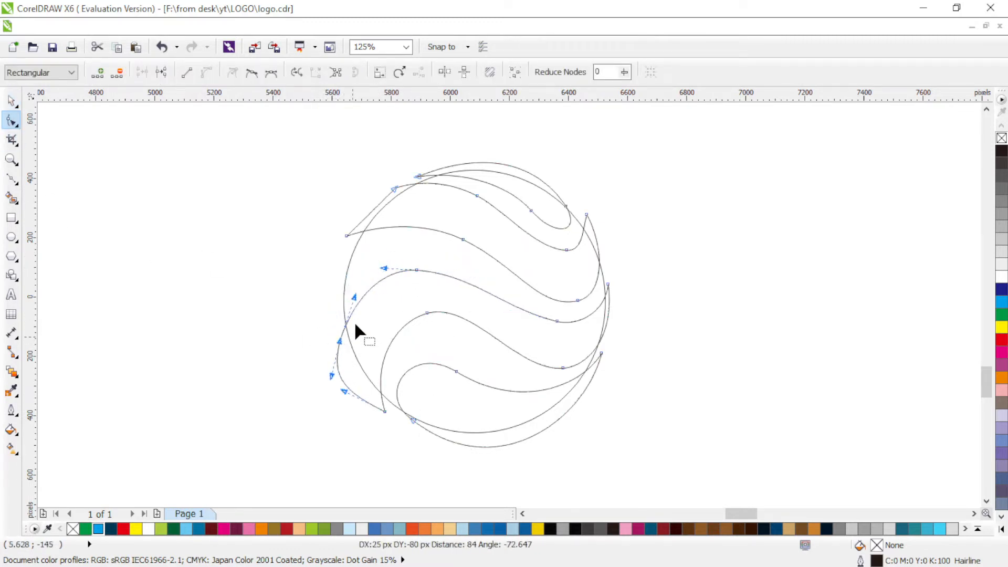
pyautogui.moveTo(355, 298); pyautogui.dragTo(334, 300)
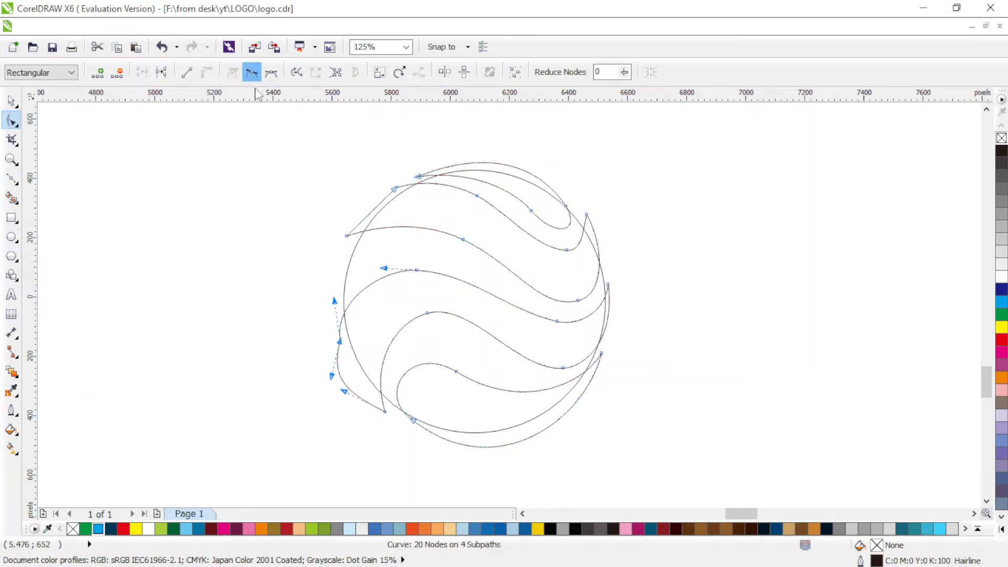
# Narrow the third band by lowering its crests, its upper edge's trough and its right tip, keeping the tip just outside the circle
pyautogui.click(415, 266)
pyautogui.moveTo(414, 266); pyautogui.dragTo(419, 276)
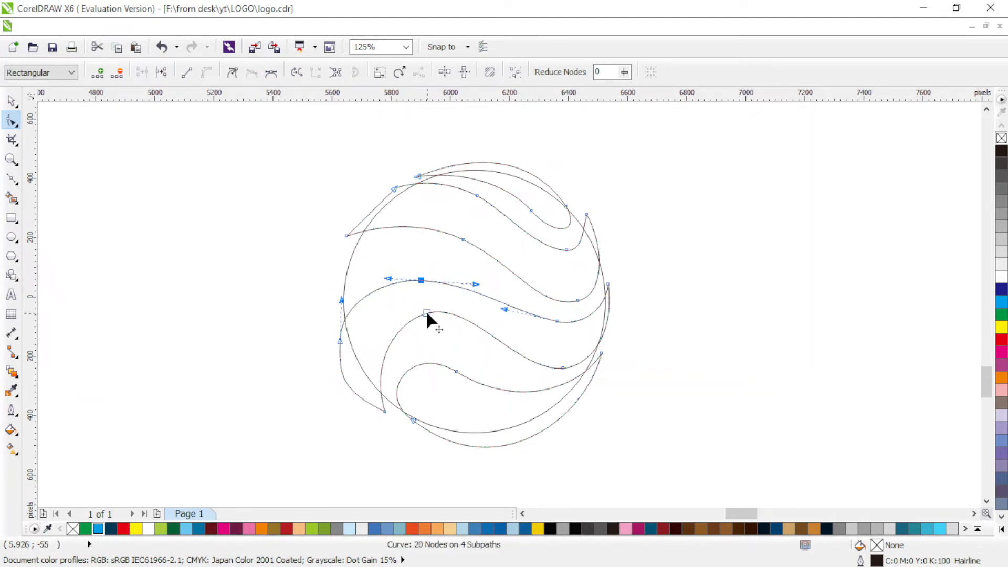
pyautogui.moveTo(427, 313); pyautogui.dragTo(430, 322)
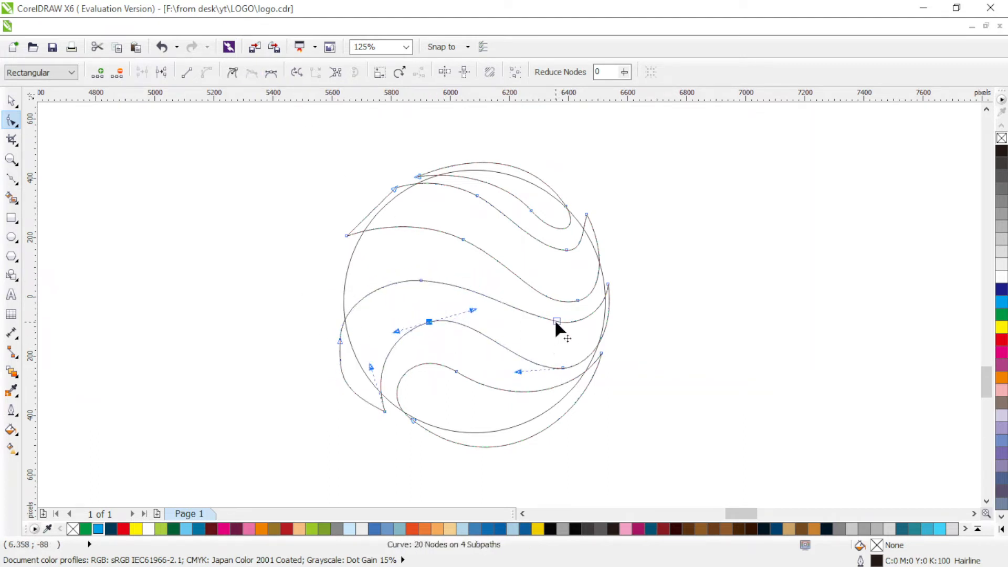
pyautogui.moveTo(555, 321); pyautogui.dragTo(571, 343)
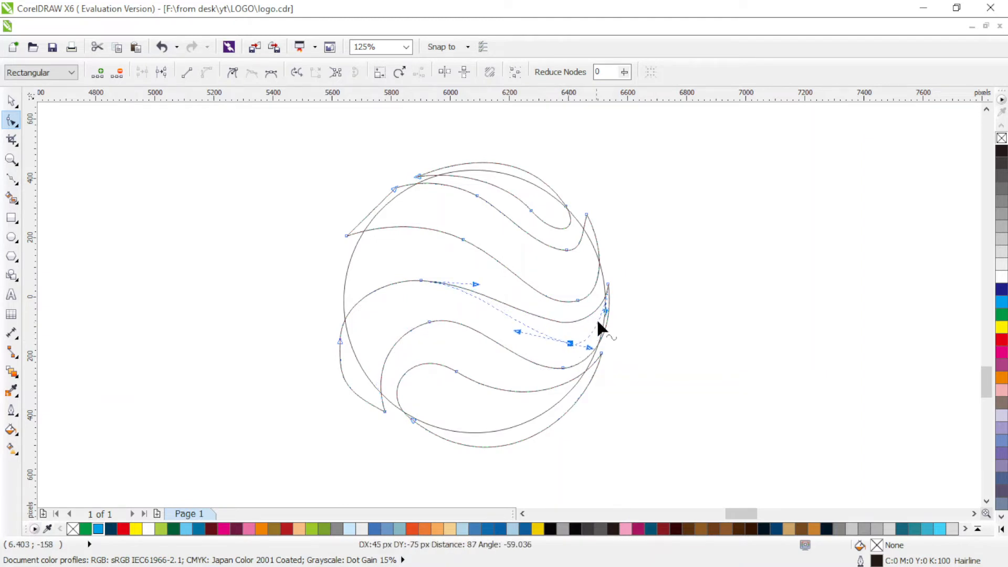
pyautogui.moveTo(608, 284); pyautogui.dragTo(610, 300)
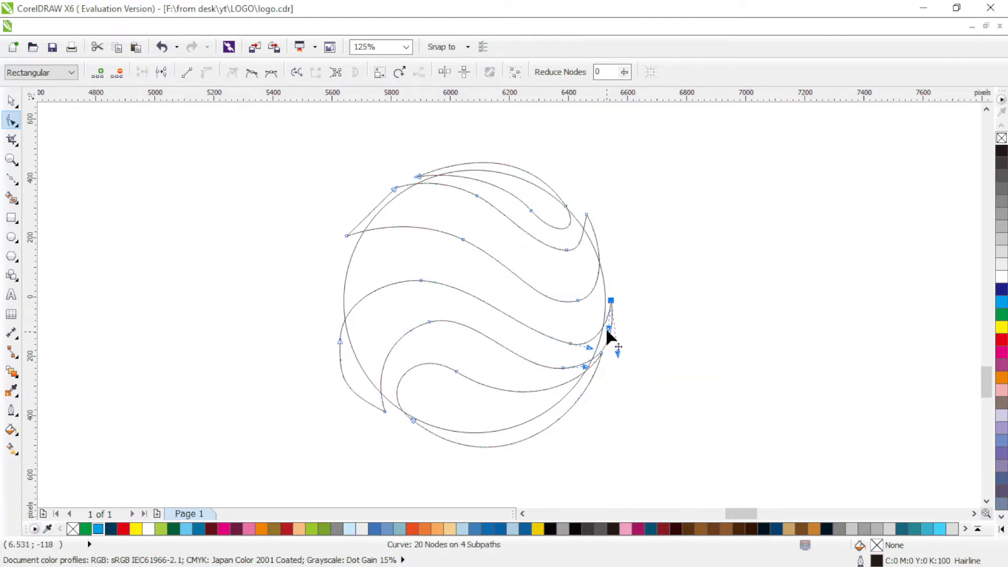
pyautogui.moveTo(610, 339)
pyautogui.mouseDown()
pyautogui.moveTo(619, 359)
pyautogui.moveTo(615, 339)
pyautogui.mouseUp()
pyautogui.moveTo(613, 303); pyautogui.dragTo(609, 304)
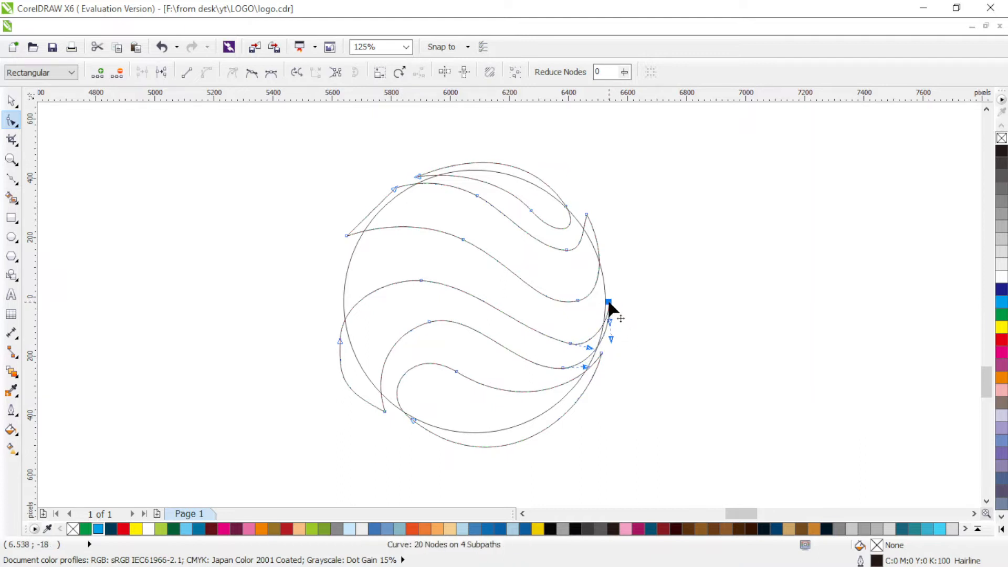
# Reshape the second band's left half by shifting its left-end nodes down along the circle and adjusting both crest nodes
pyautogui.click(432, 236)
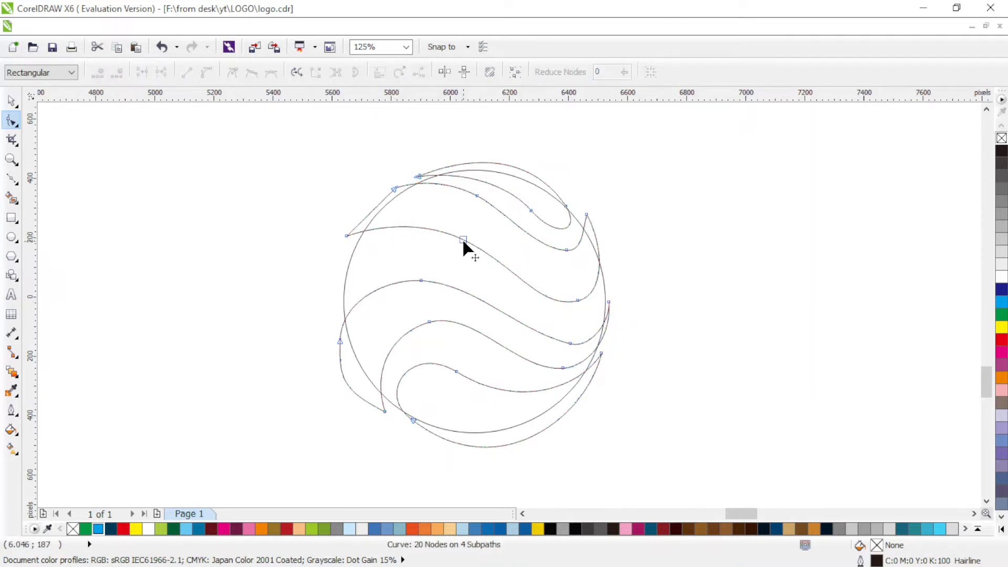
pyautogui.moveTo(463, 240); pyautogui.dragTo(458, 231)
pyautogui.moveTo(512, 255); pyautogui.dragTo(512, 265)
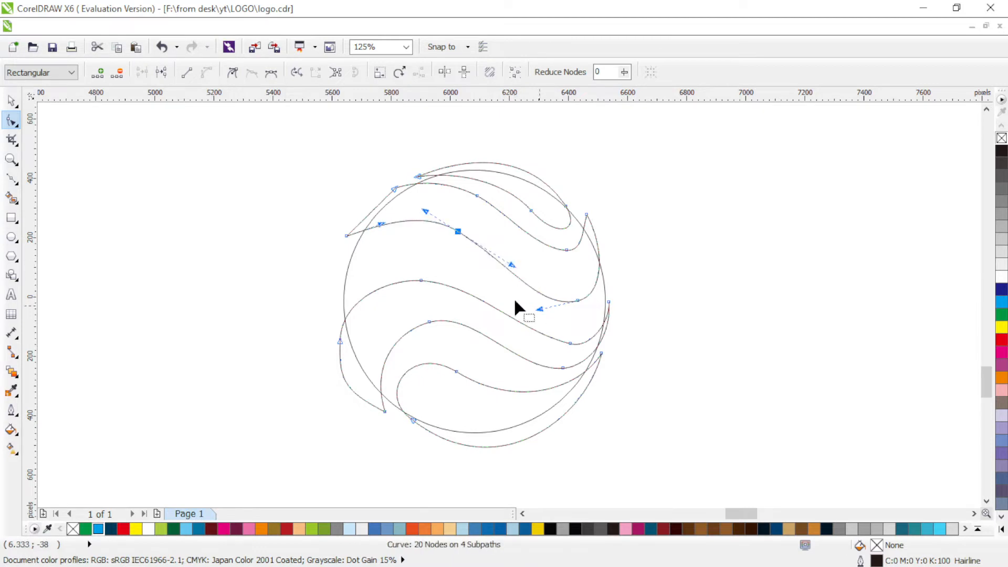
pyautogui.moveTo(346, 236); pyautogui.dragTo(378, 214)
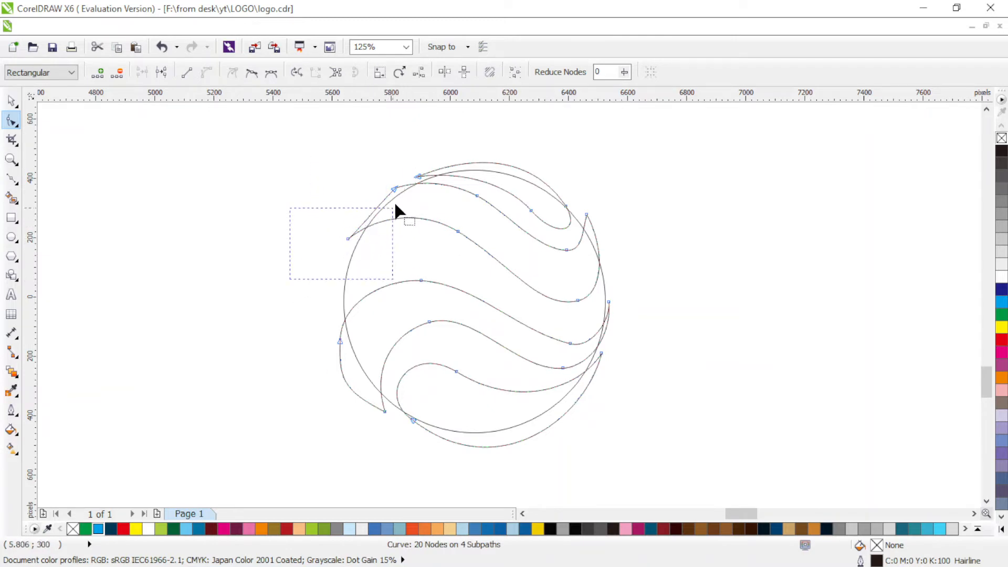
pyautogui.moveTo(346, 240); pyautogui.dragTo(338, 253)
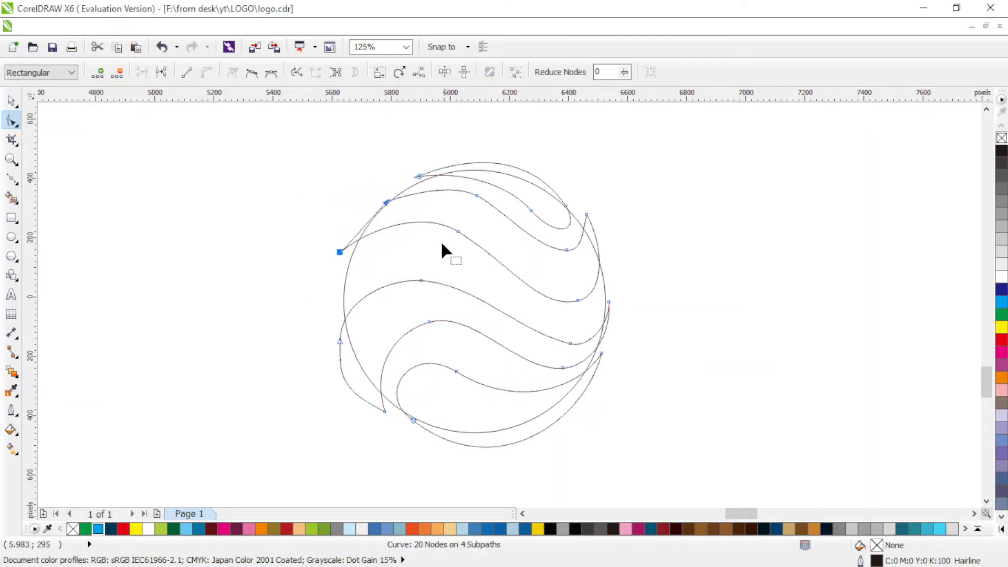
pyautogui.moveTo(430, 250); pyautogui.dragTo(473, 204)
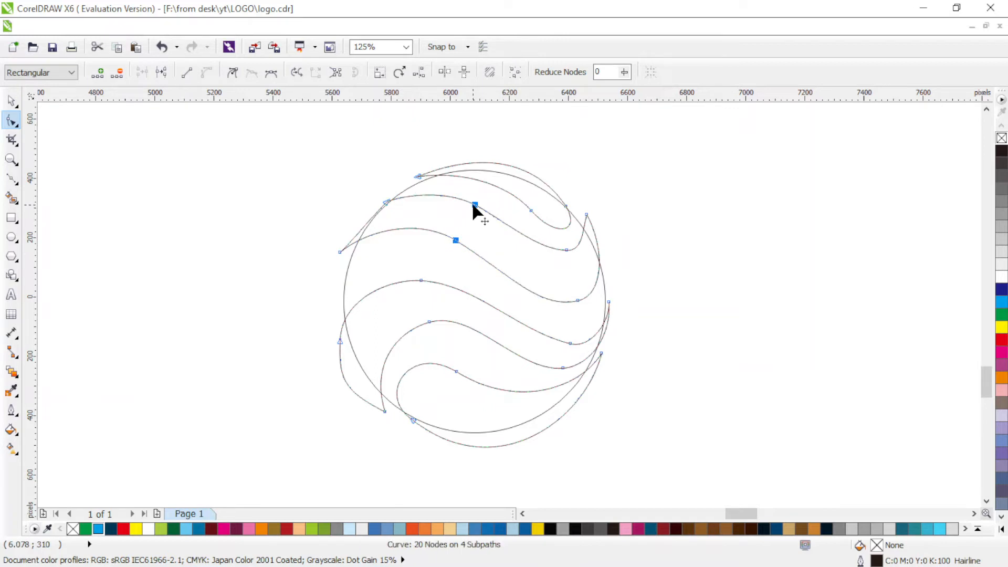
pyautogui.click(517, 190)
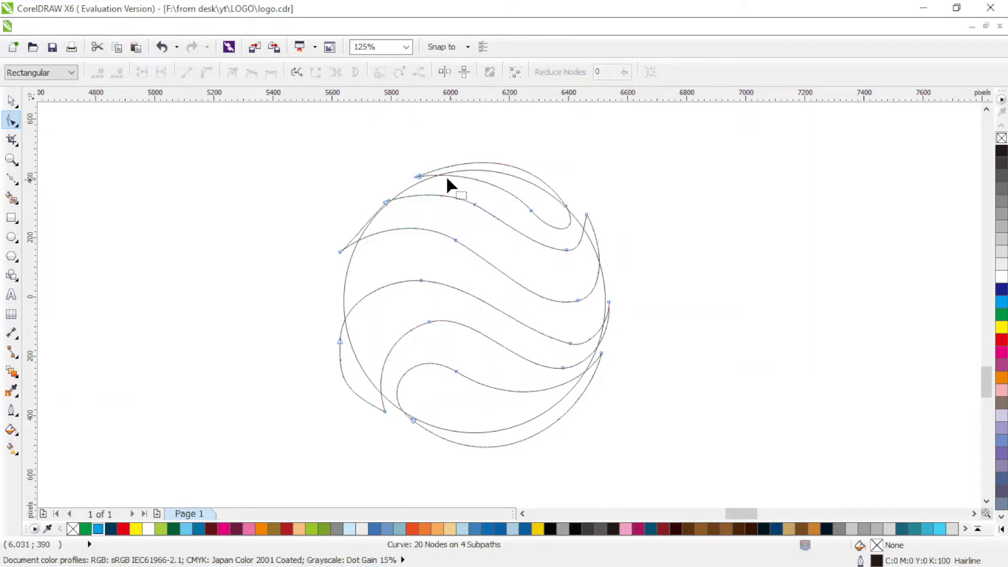
# Move the top piece's left tip inward along the circle, refine its inner curve and bend the second band's left edge outside the circle
pyautogui.moveTo(418, 176); pyautogui.dragTo(429, 172)
pyautogui.click(506, 179)
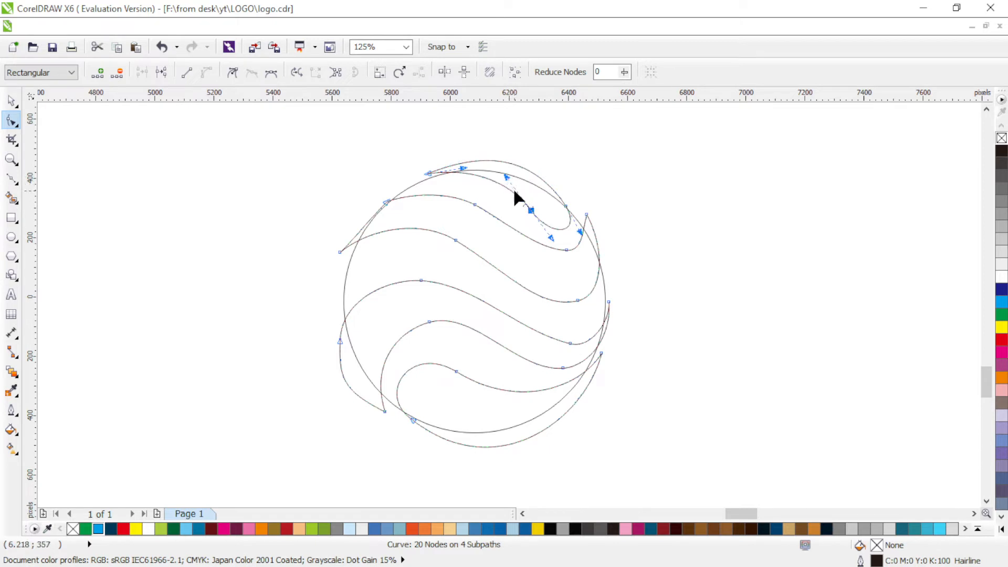
pyautogui.moveTo(429, 172); pyautogui.dragTo(467, 168)
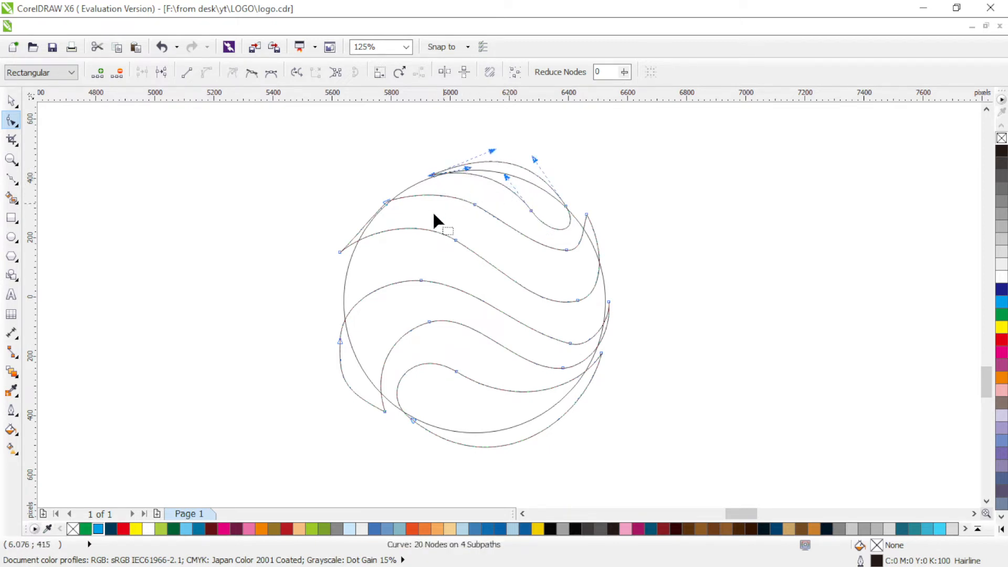
pyautogui.click(369, 223)
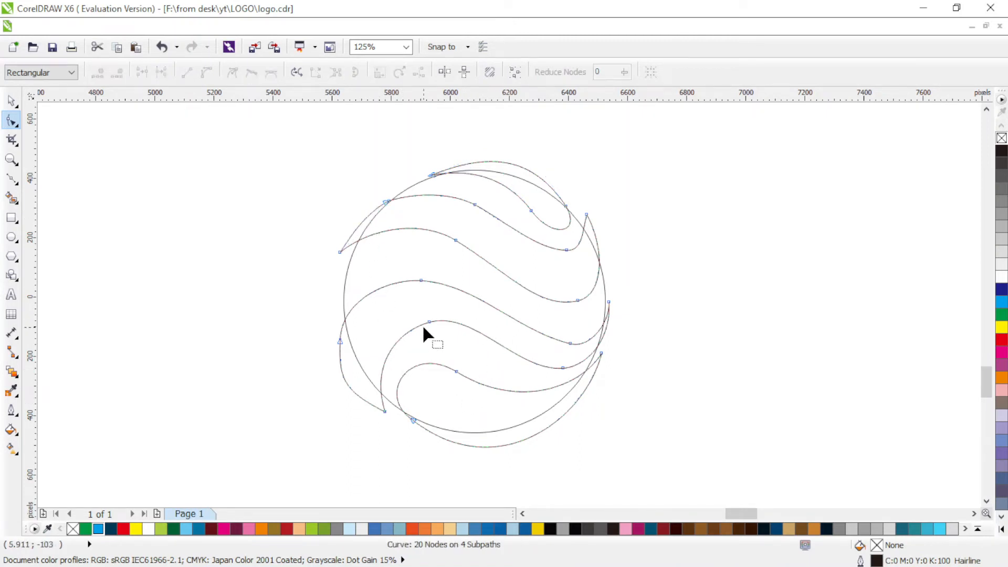
# Shift the third band's lower crest and lower the troughs of both its edges for an even taper toward the right tip
pyautogui.moveTo(429, 321); pyautogui.dragTo(421, 328)
pyautogui.click(516, 371)
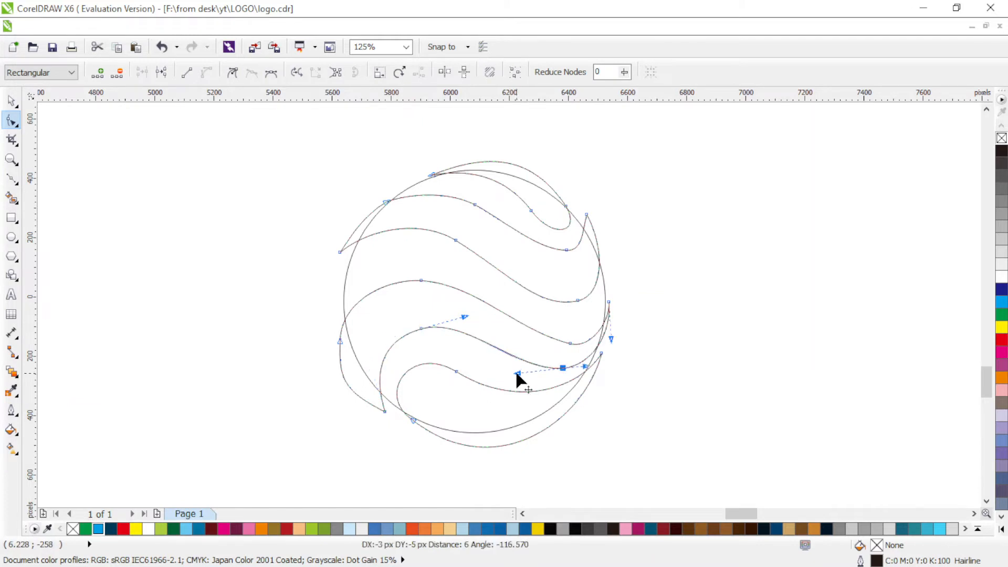
pyautogui.moveTo(563, 369); pyautogui.dragTo(594, 336)
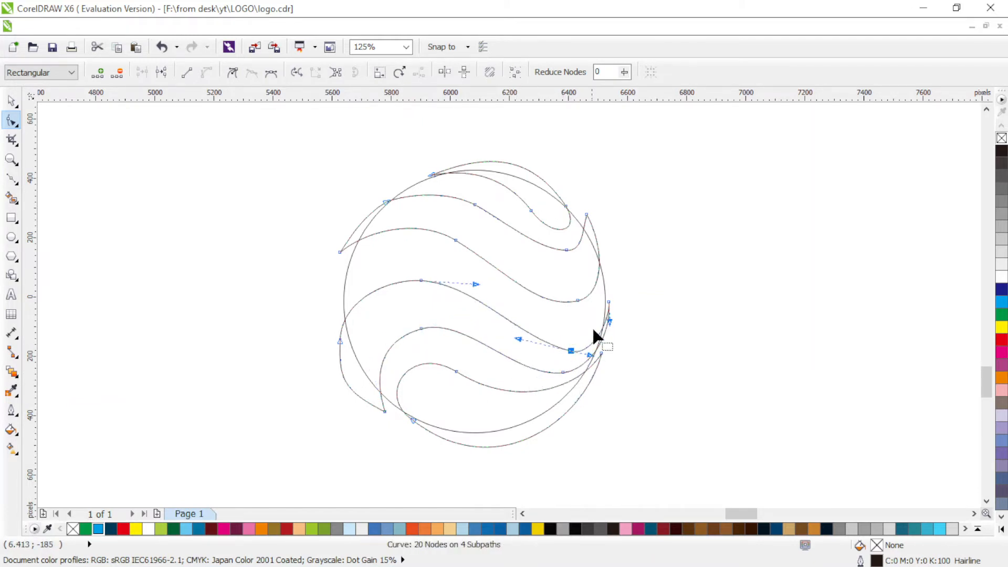
# Intersect the welded bands with the circle, remove the original overhanging band curve and select the circle
pyautogui.click(10, 99)
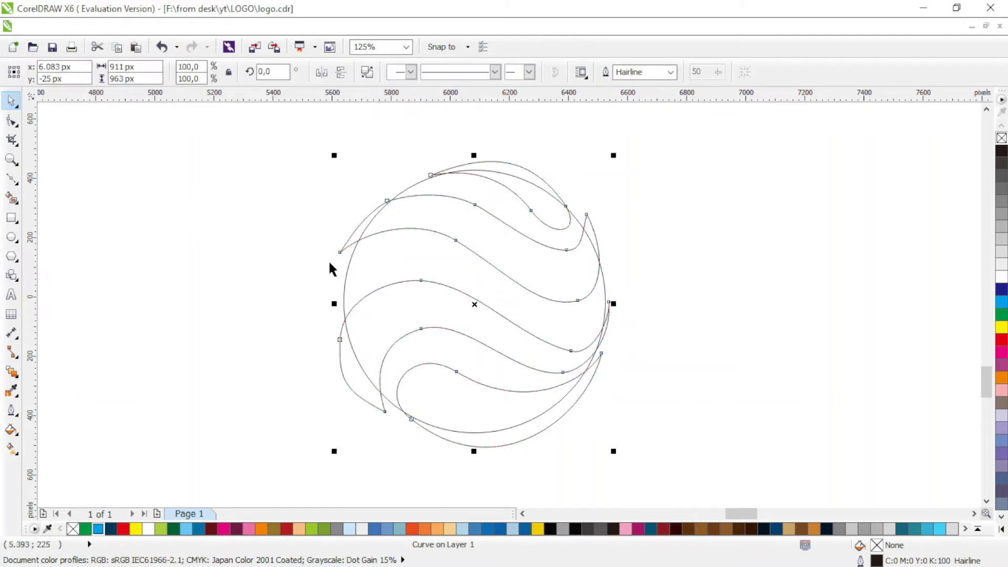
pyautogui.hotkey('ctrl', 'a')
pyautogui.click(495, 72)
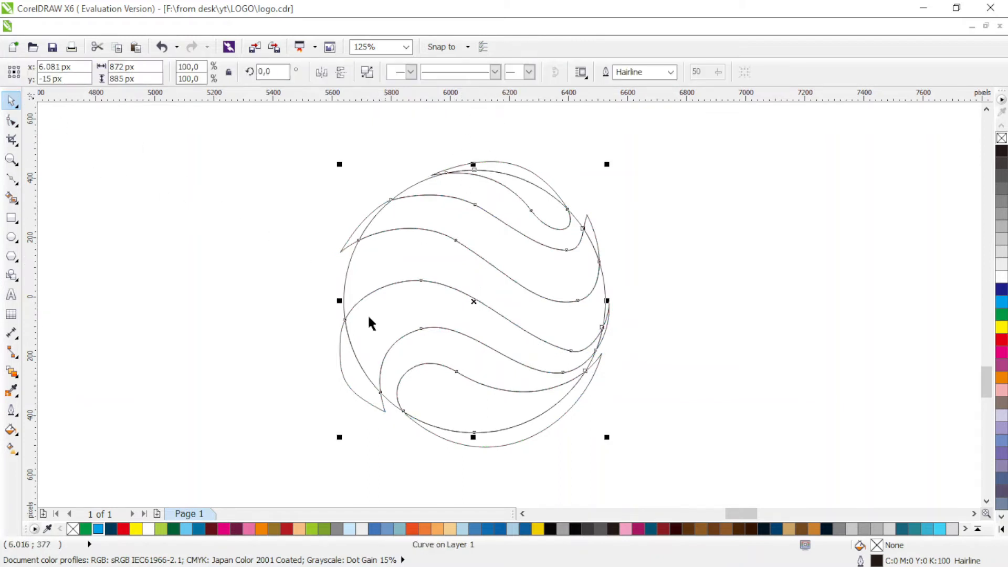
pyautogui.click(355, 269)
pyautogui.click(355, 266)
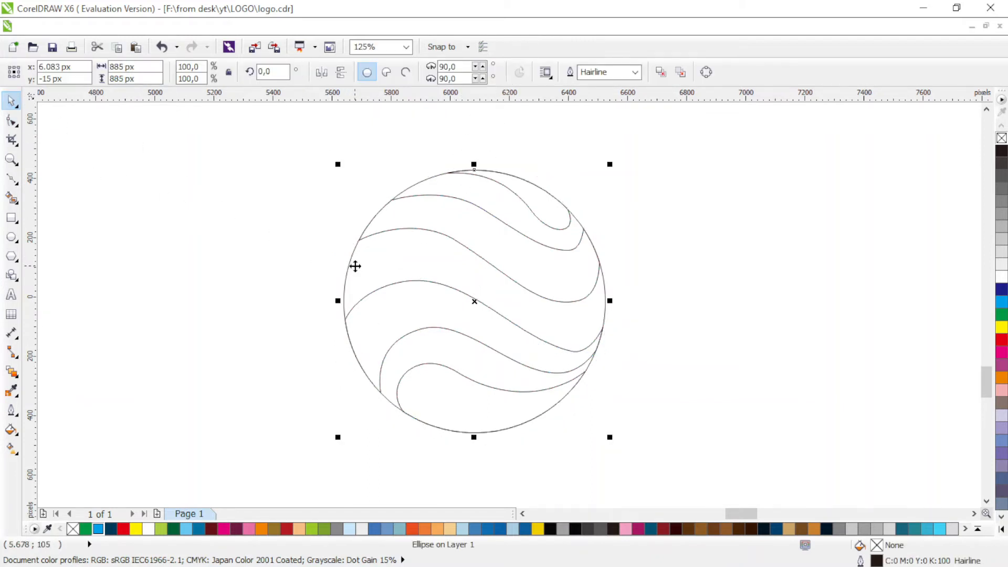
# Delete the circle and draw a closed three-node Bezier shape from the second band's left tip across the band's left half
pyautogui.press('Delete')
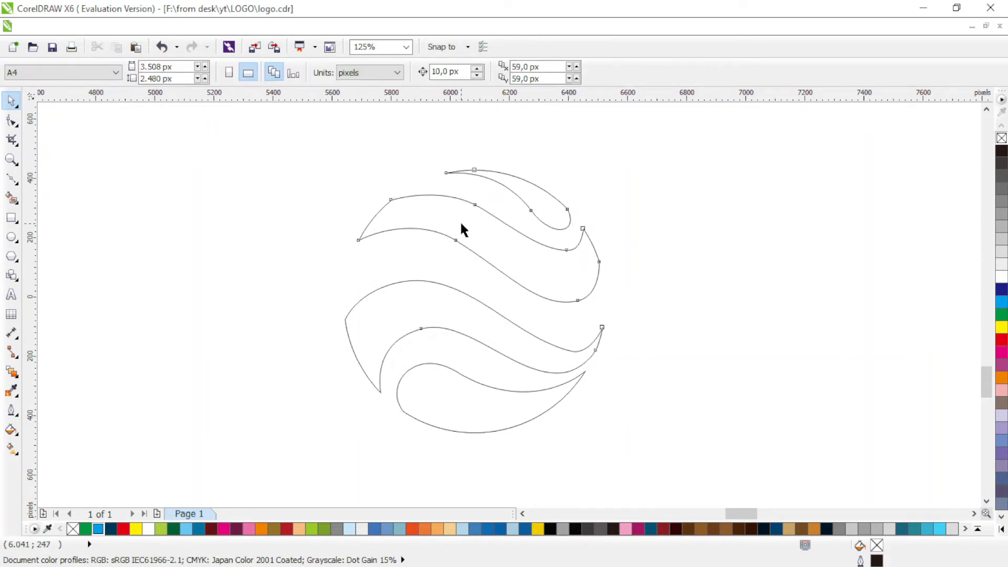
pyautogui.click(460, 225)
pyautogui.click(8, 181)
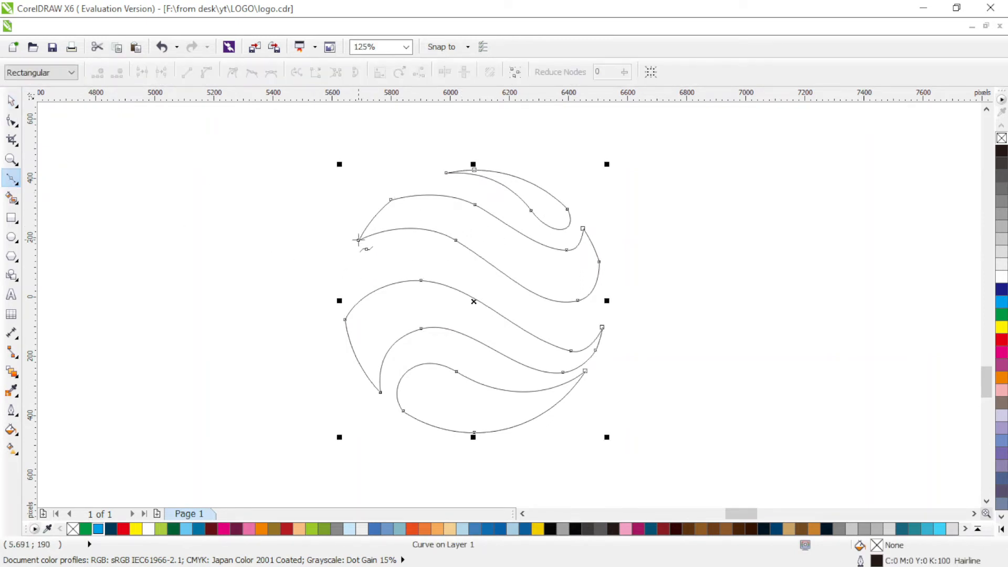
pyautogui.click(358, 241)
pyautogui.moveTo(512, 274); pyautogui.dragTo(454, 209)
# Convert the new shape's sides to curves, smooth its upper node, arch its top edge and round its lower edge near the left tip
pyautogui.press('F10')
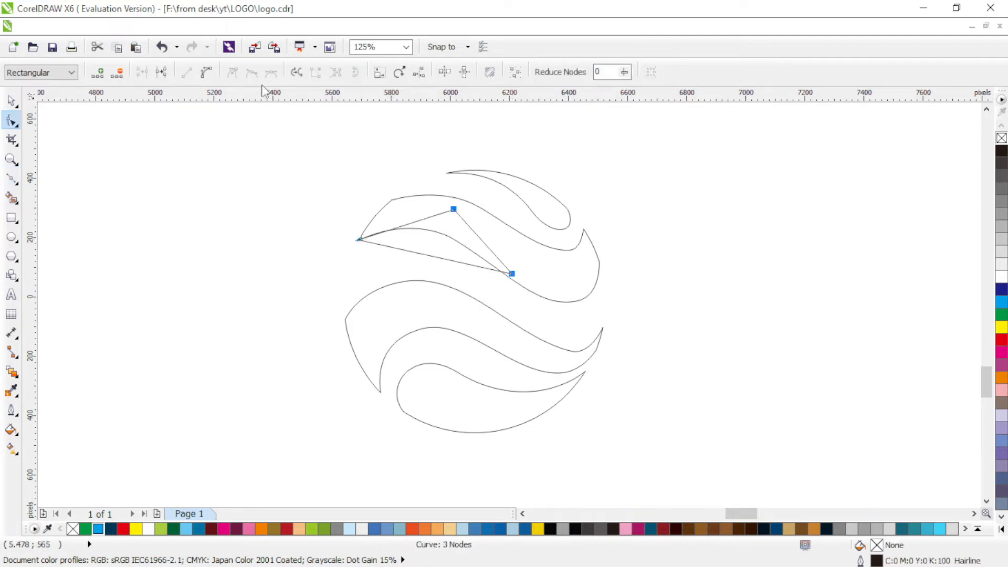
pyautogui.moveTo(418, 251); pyautogui.dragTo(378, 286)
pyautogui.moveTo(413, 224); pyautogui.dragTo(414, 212)
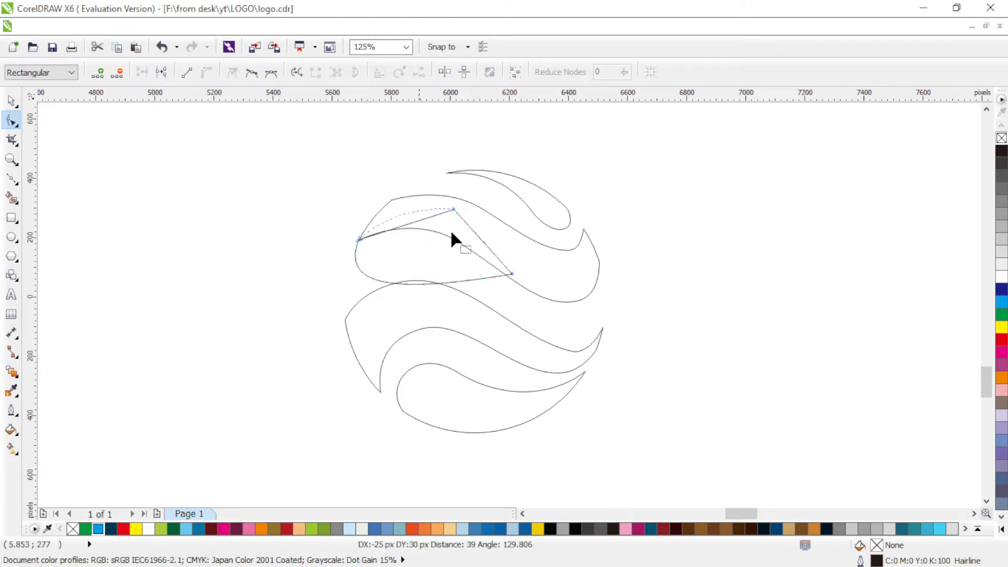
pyautogui.moveTo(530, 257); pyautogui.dragTo(496, 244)
pyautogui.moveTo(339, 292); pyautogui.dragTo(335, 300)
pyautogui.moveTo(458, 241); pyautogui.dragTo(448, 236)
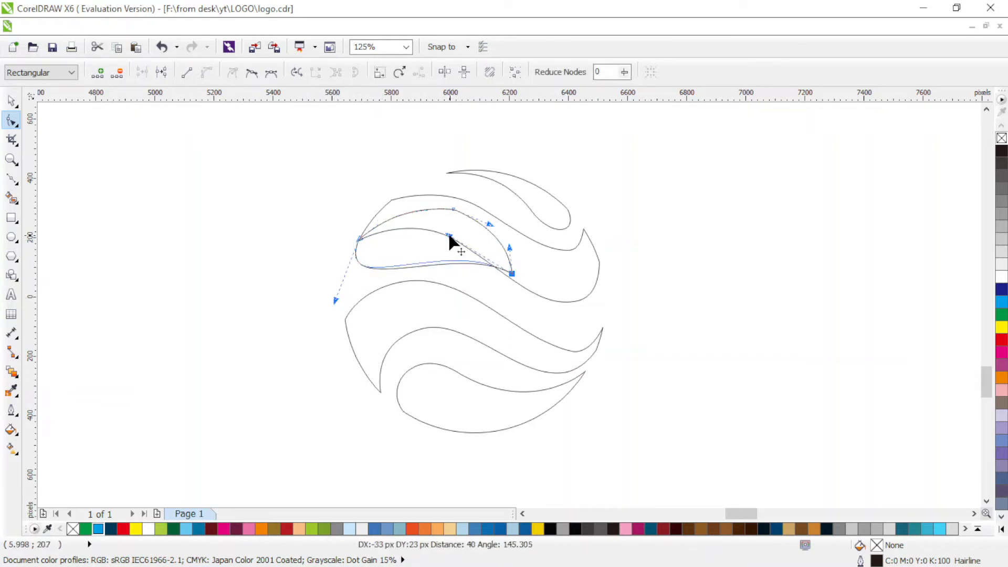
# Add a node on the overlay shape's lower edge, shape that edge into a wave and adjust the right tip to meet the band
pyautogui.doubleClick(432, 262)
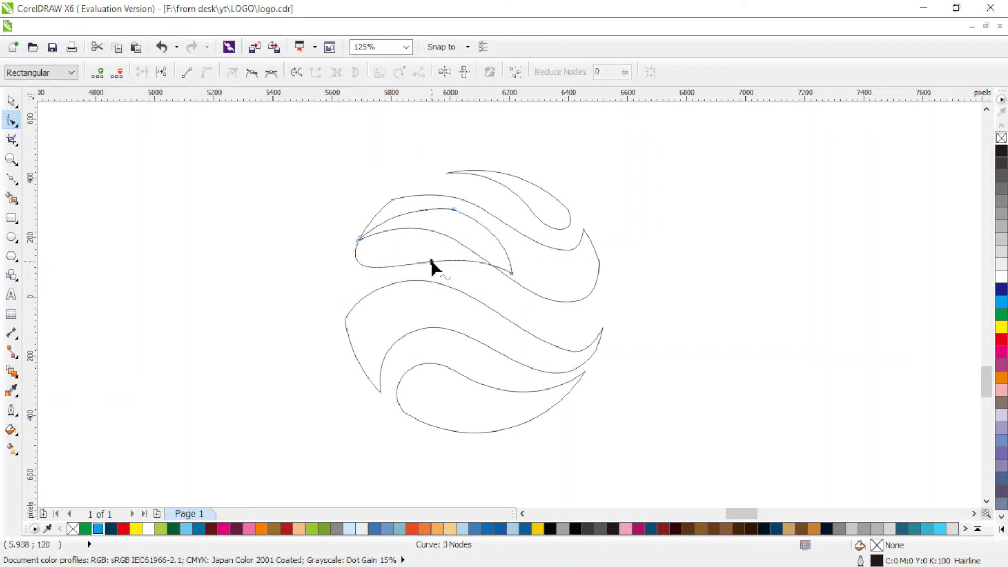
pyautogui.moveTo(459, 257)
pyautogui.mouseDown()
pyautogui.moveTo(405, 264)
pyautogui.moveTo(453, 248)
pyautogui.mouseUp()
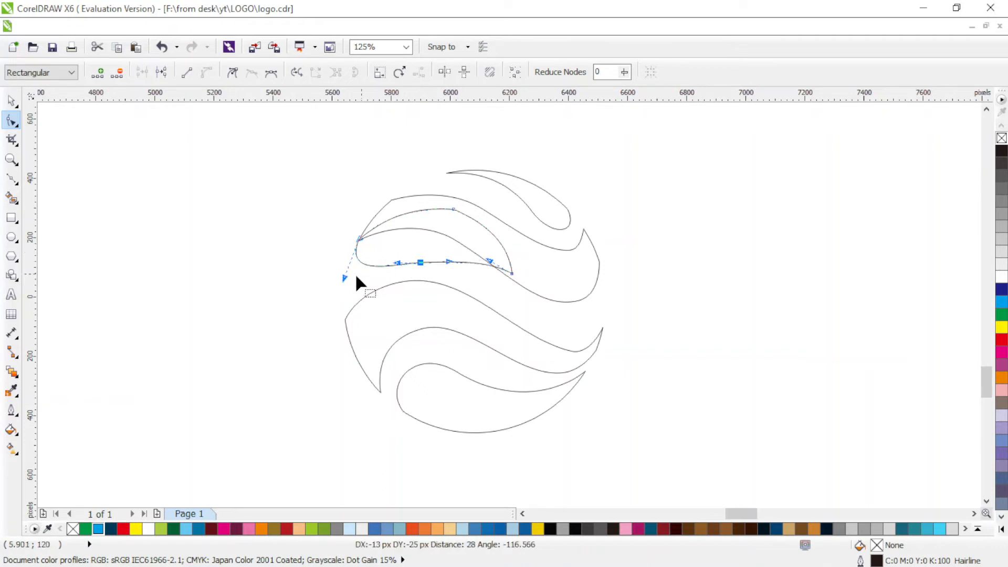
pyautogui.moveTo(344, 278); pyautogui.dragTo(337, 291)
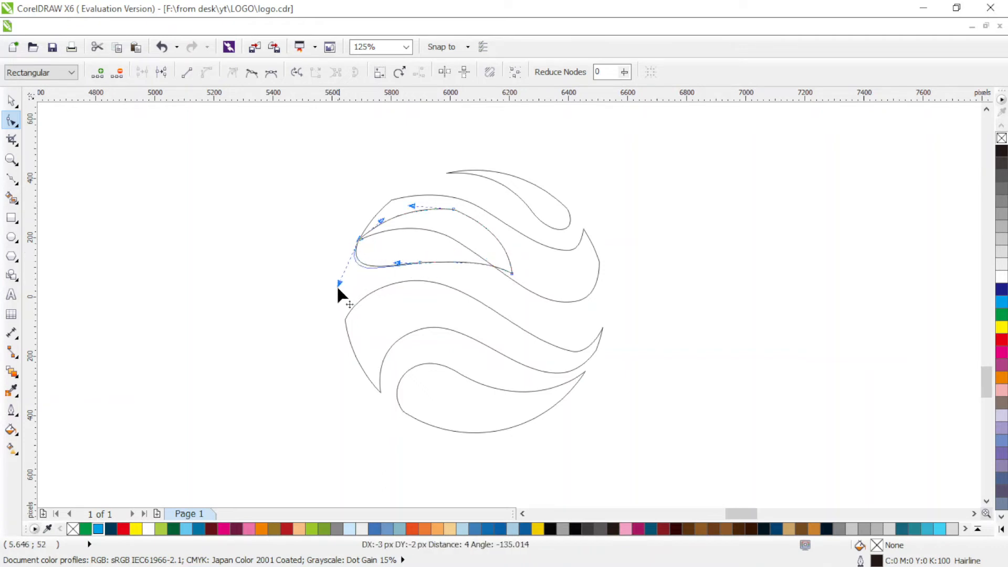
pyautogui.click(494, 264)
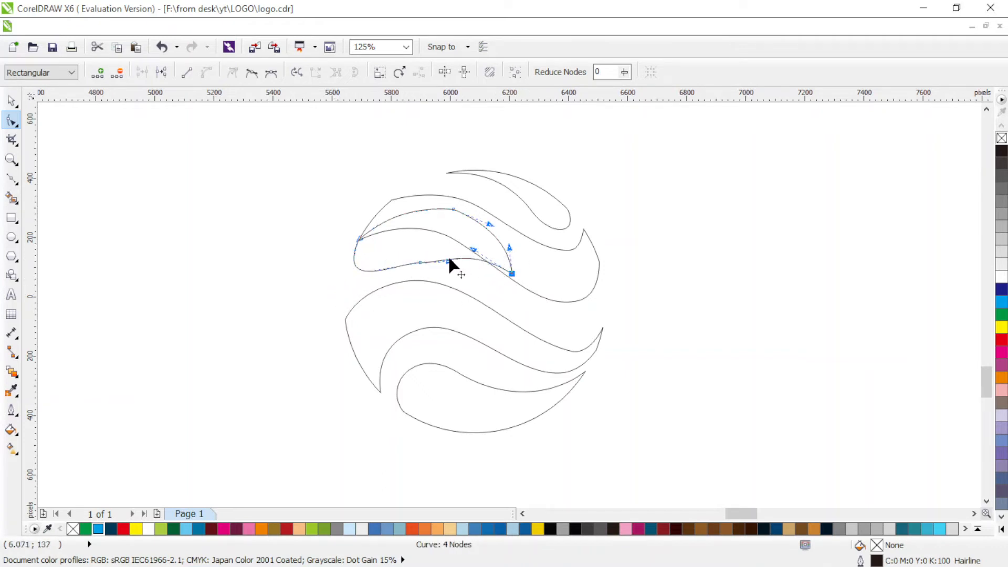
pyautogui.moveTo(449, 259)
pyautogui.mouseDown()
pyautogui.moveTo(416, 256)
pyautogui.moveTo(438, 251)
pyautogui.mouseUp()
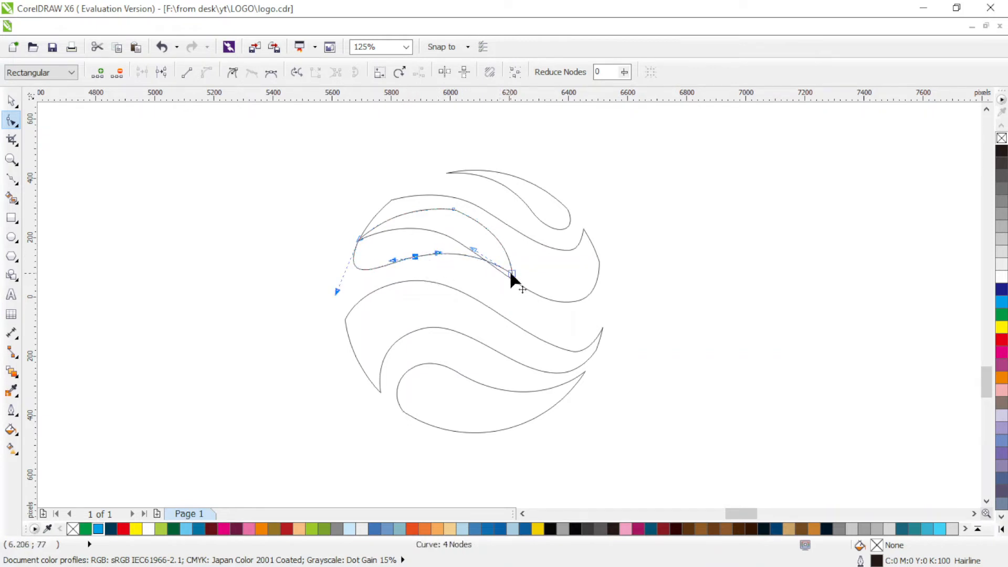
pyautogui.moveTo(510, 270)
pyautogui.mouseDown()
pyautogui.moveTo(484, 270)
pyautogui.moveTo(465, 249)
pyautogui.moveTo(511, 277)
pyautogui.mouseUp()
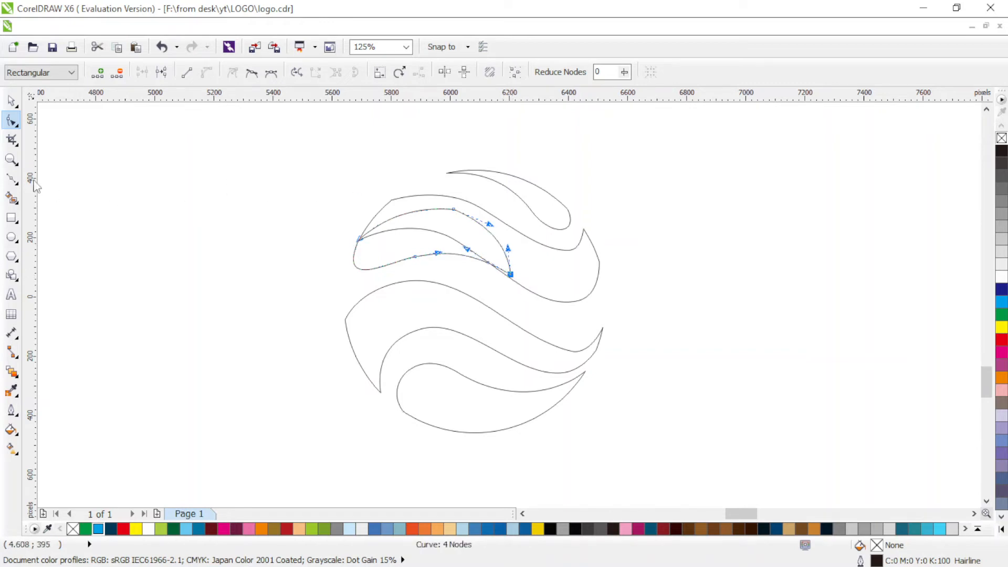
# Draw a small closed three-node Bezier shape from the top piece's left tip across the piece
pyautogui.click(11, 179)
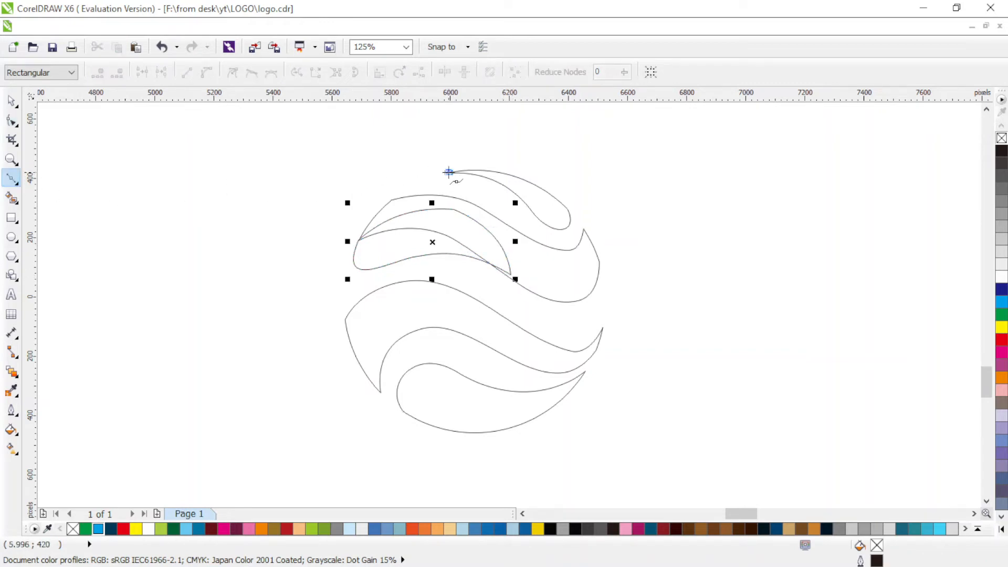
pyautogui.click(457, 185)
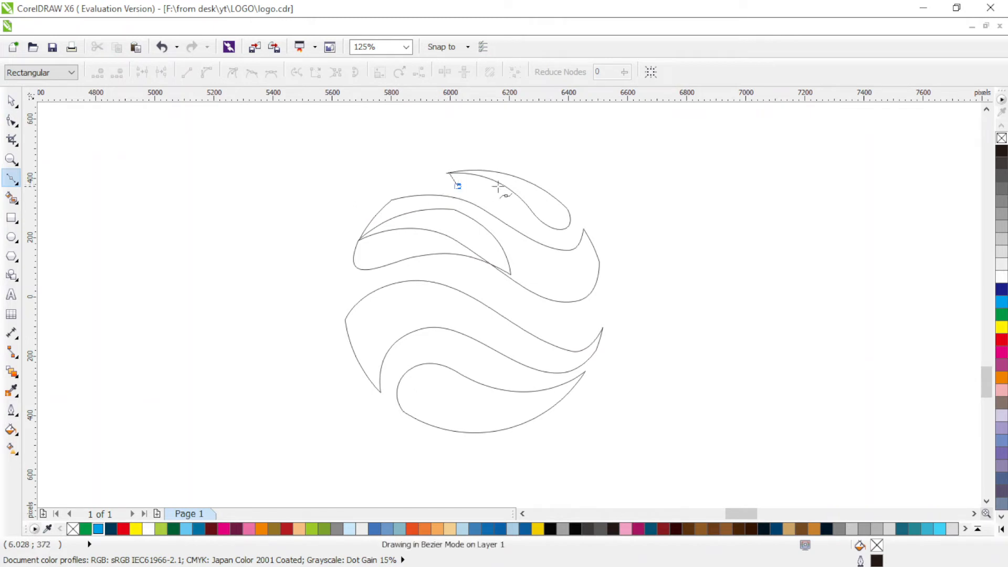
pyautogui.click(533, 196)
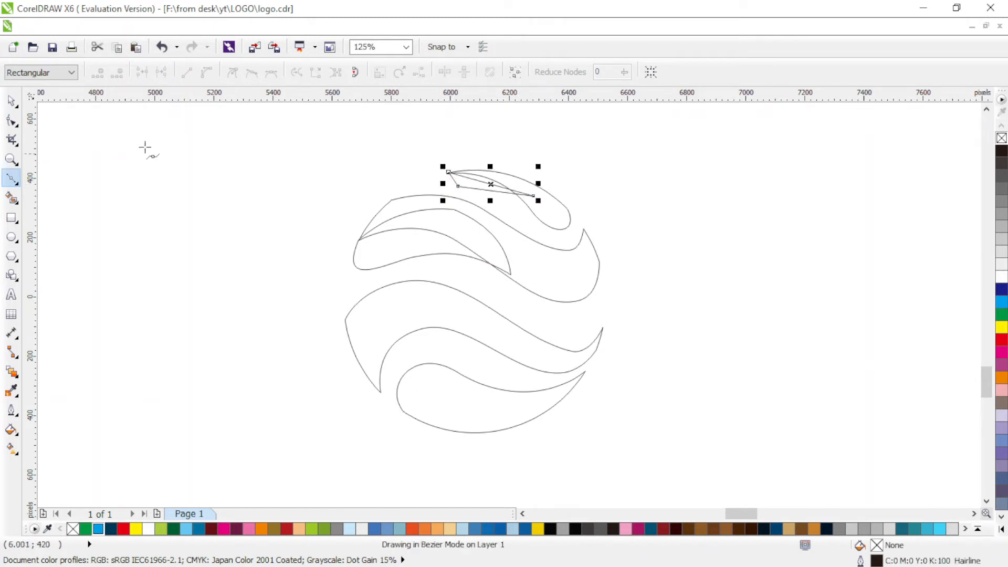
pyautogui.click(12, 120)
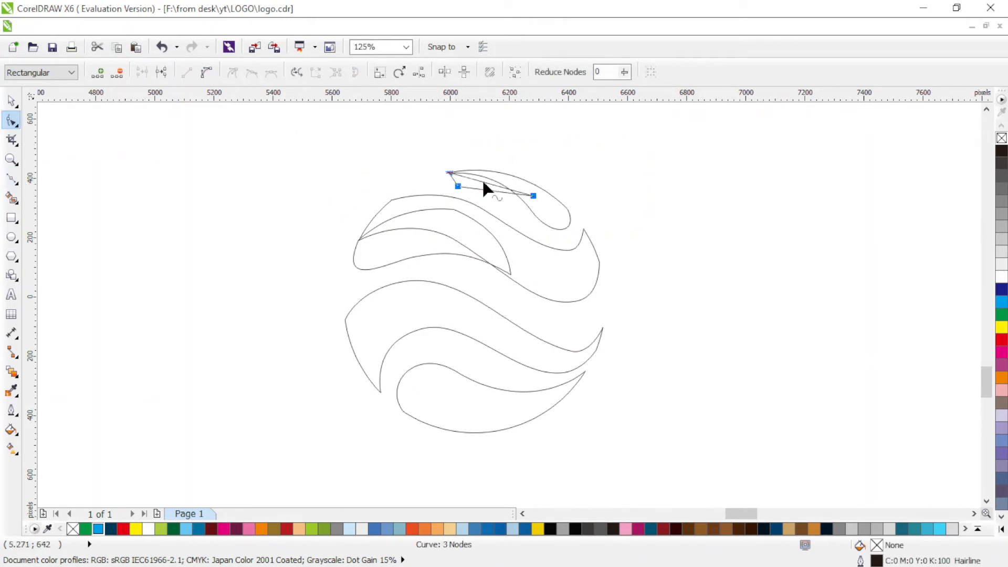
# Curve the small top shape's sides, smooth its lower node, round its left end and move its right tip down along the piece's inner edge
pyautogui.moveTo(451, 176); pyautogui.dragTo(436, 189)
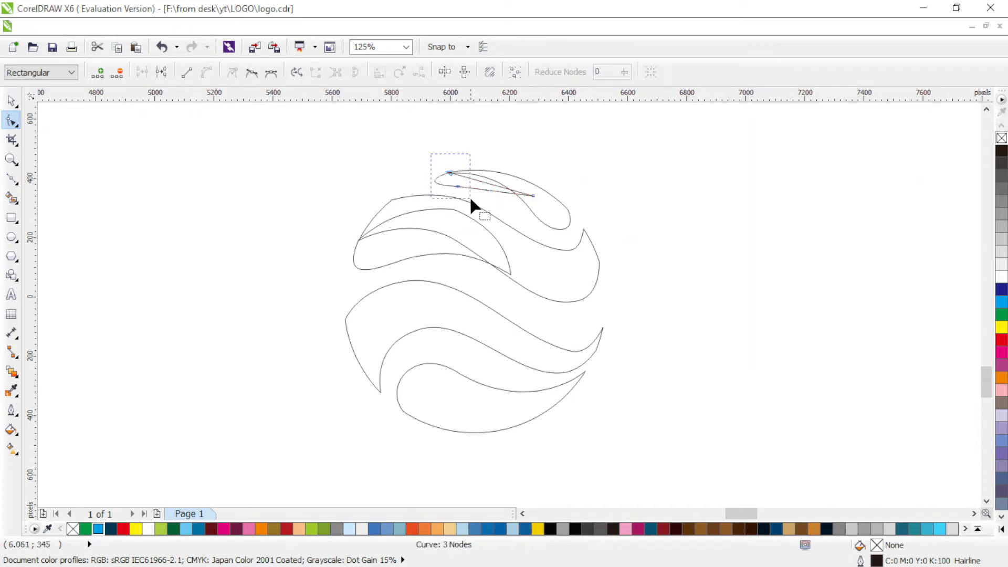
pyautogui.click(253, 75)
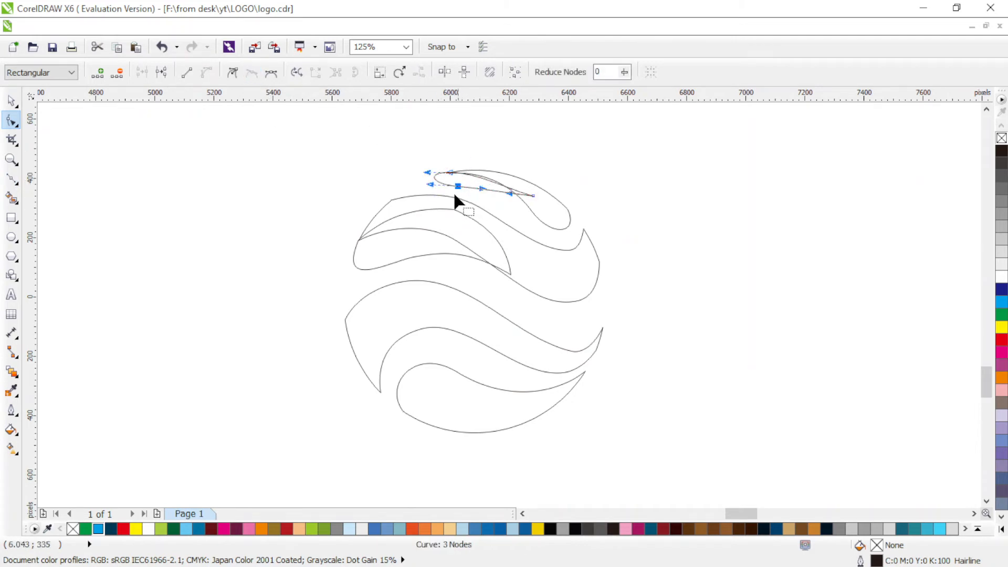
pyautogui.click(508, 192)
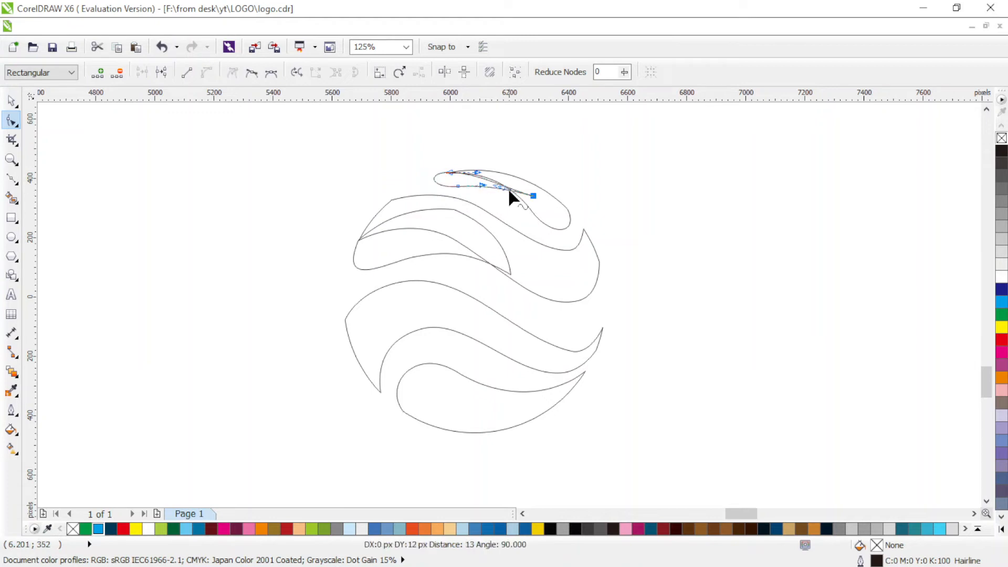
pyautogui.click(494, 183)
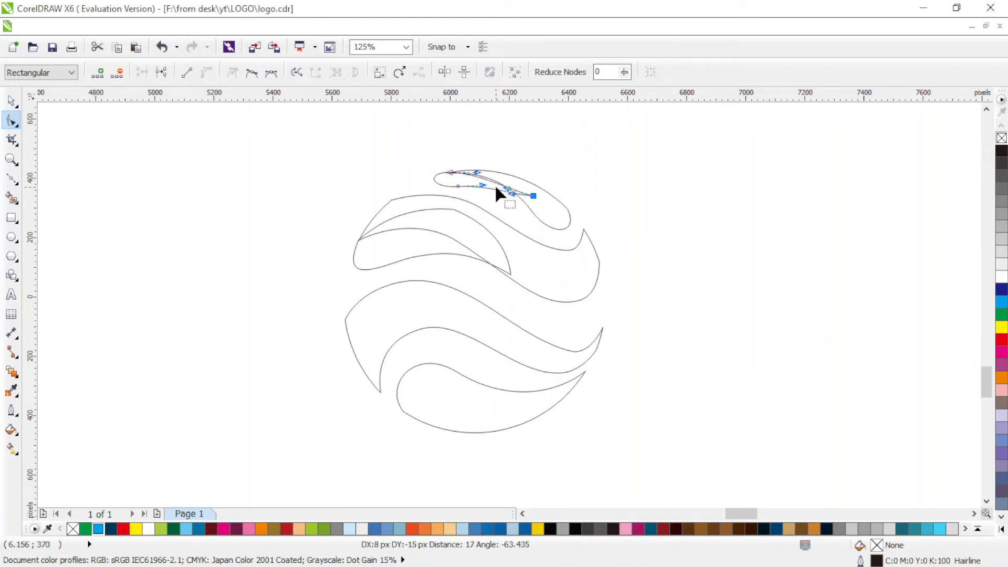
pyautogui.moveTo(494, 183); pyautogui.dragTo(449, 186)
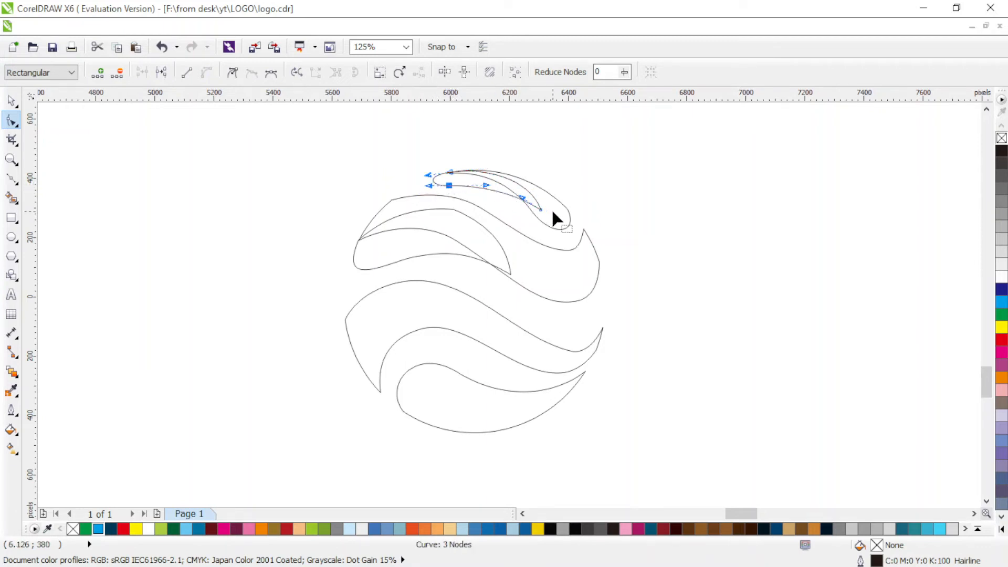
pyautogui.moveTo(541, 210); pyautogui.dragTo(530, 180)
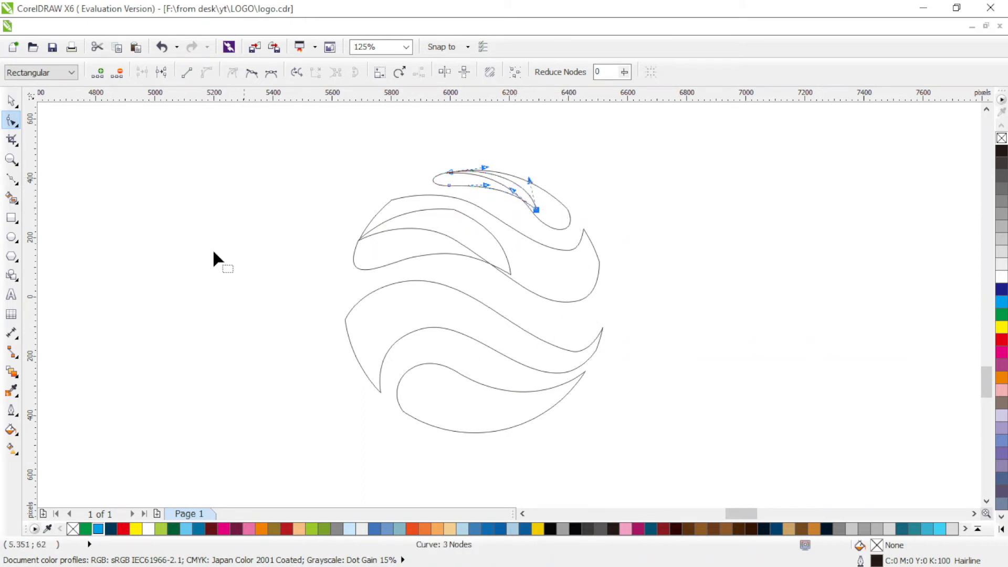
# Refine the trough of the third band's upper edge by adjusting the curve handles on both sides of its node
pyautogui.click(567, 367)
pyautogui.click(571, 350)
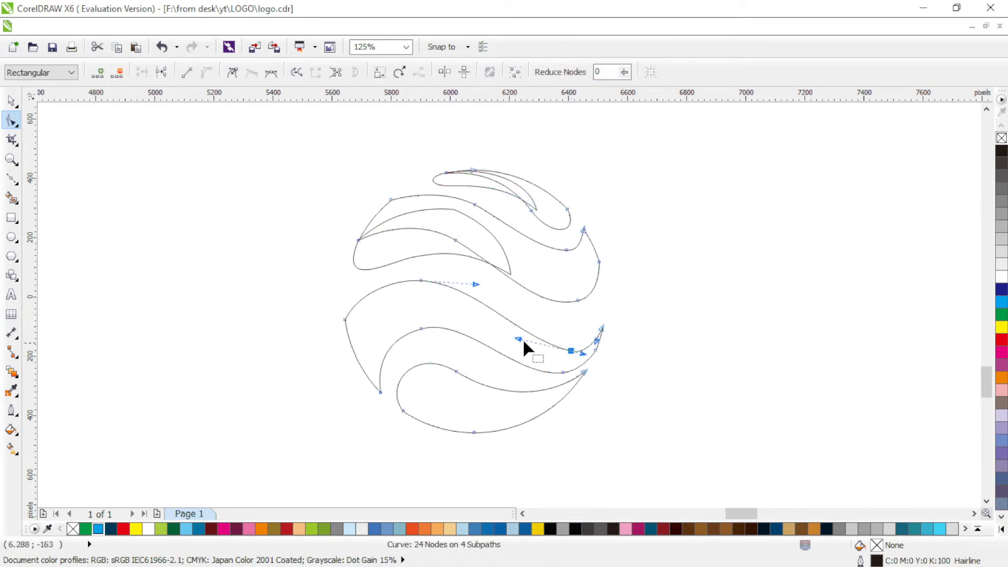
pyautogui.moveTo(518, 339); pyautogui.dragTo(527, 347)
pyautogui.moveTo(598, 346); pyautogui.dragTo(603, 344)
# Draw a closed three-node Bezier shape from the third band's right tip over the band's upper edge
pyautogui.click(12, 178)
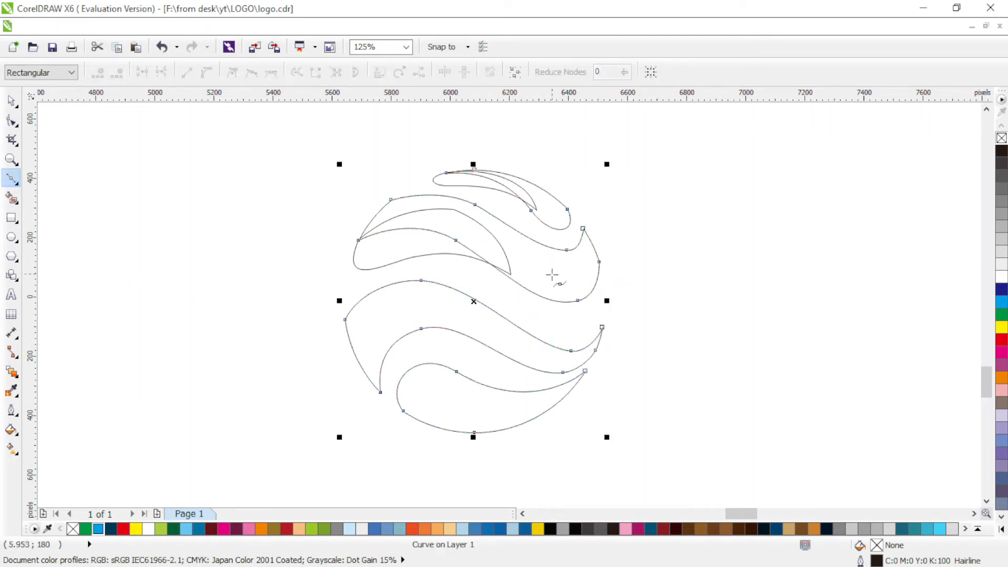
pyautogui.click(602, 328)
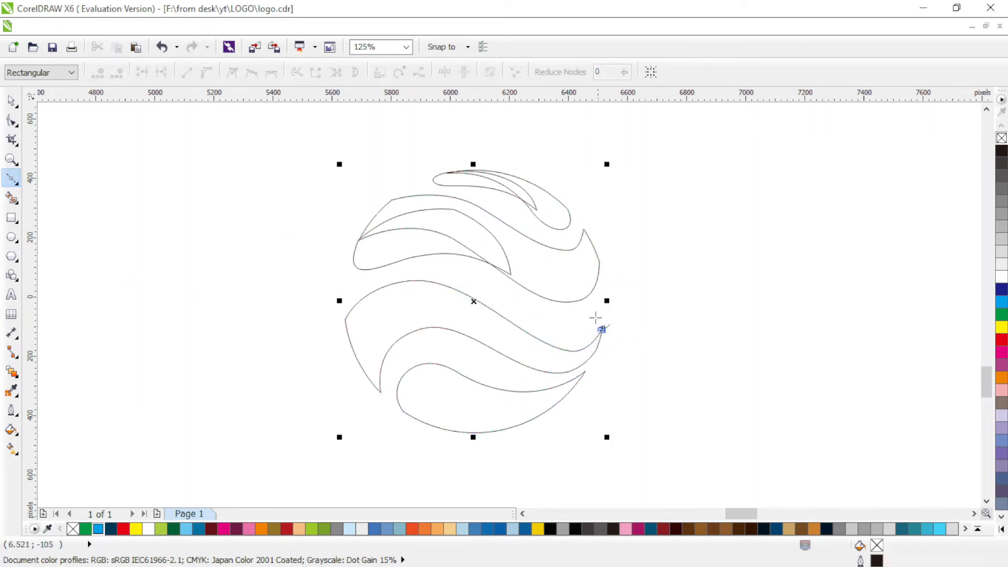
pyautogui.click(563, 313)
pyautogui.click(488, 324)
pyautogui.click(601, 330)
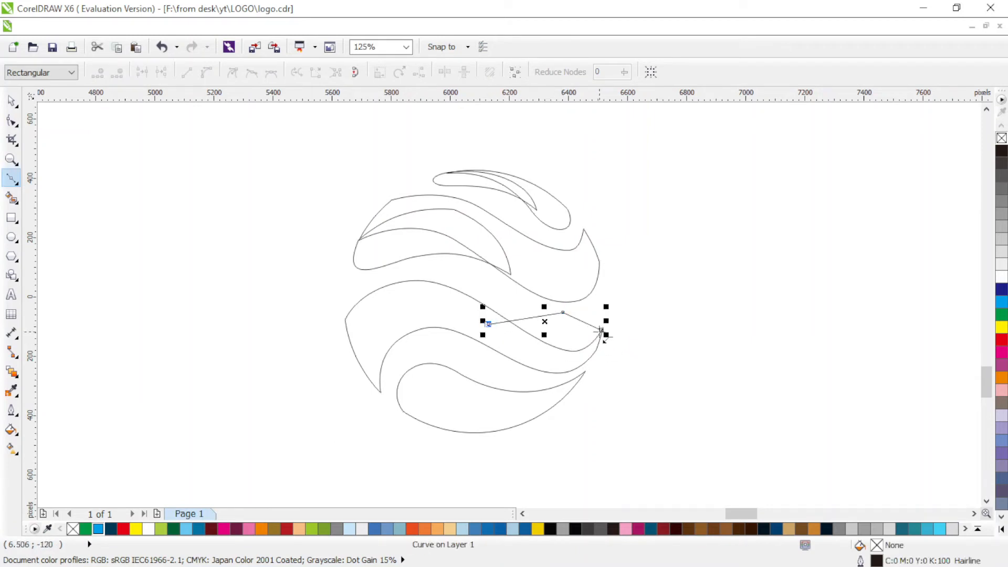
# Convert the right-hand shape's sides to curves, smooth its upper node, round its right end and bow its lower edge into the third band
pyautogui.click(11, 121)
pyautogui.moveTo(663, 377); pyautogui.dragTo(664, 377)
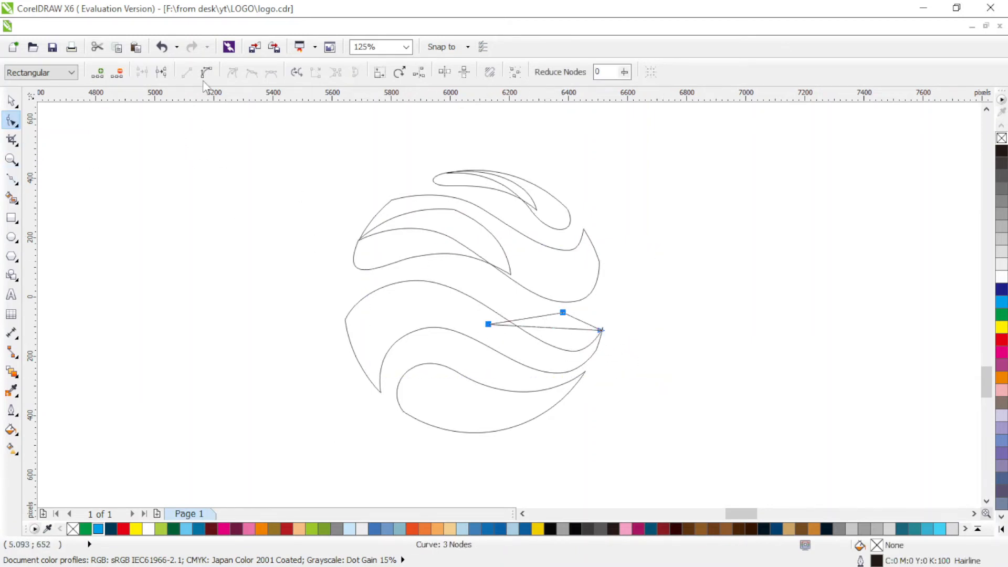
pyautogui.click(251, 73)
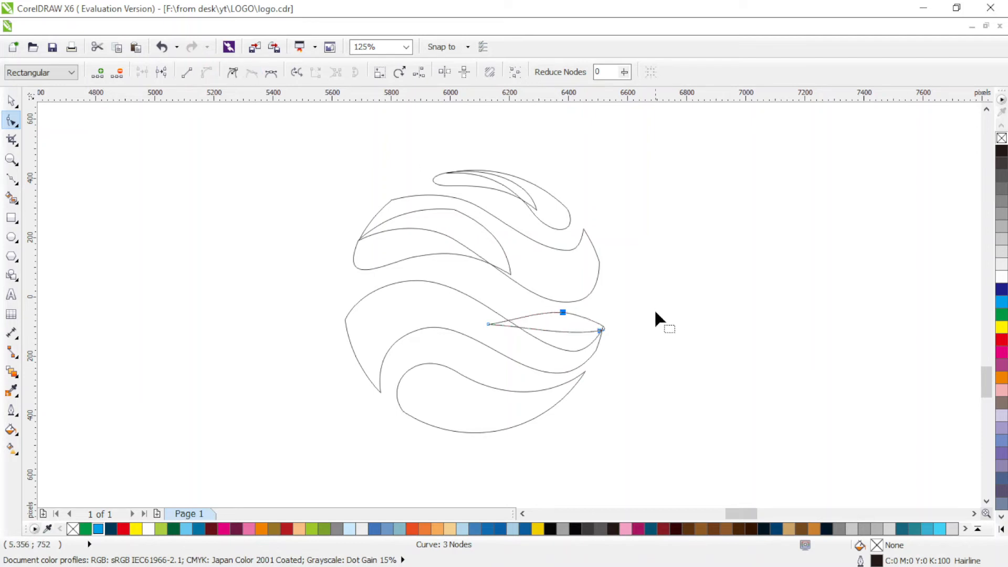
pyautogui.moveTo(615, 329); pyautogui.dragTo(580, 294)
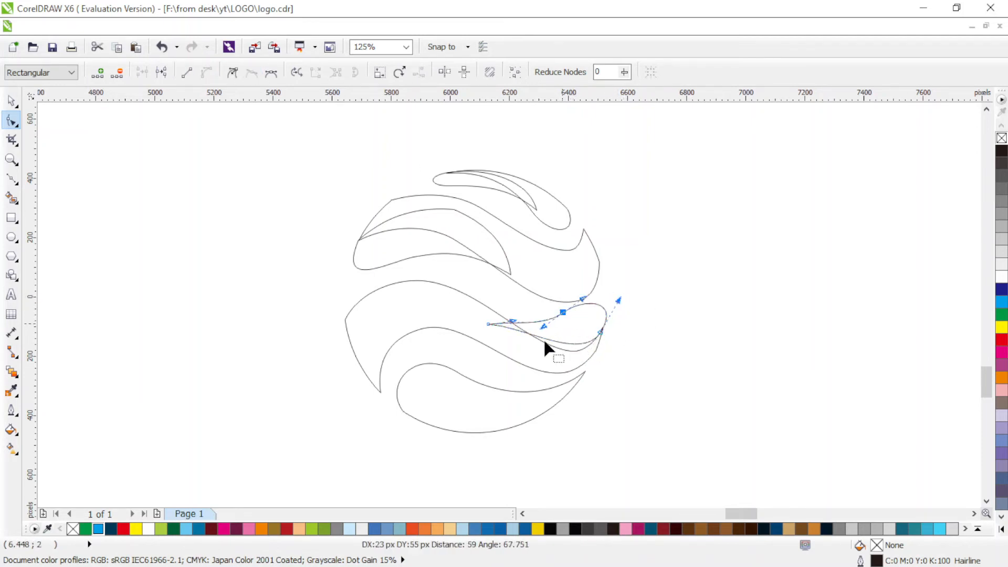
pyautogui.click(488, 326)
pyautogui.moveTo(523, 329); pyautogui.dragTo(594, 361)
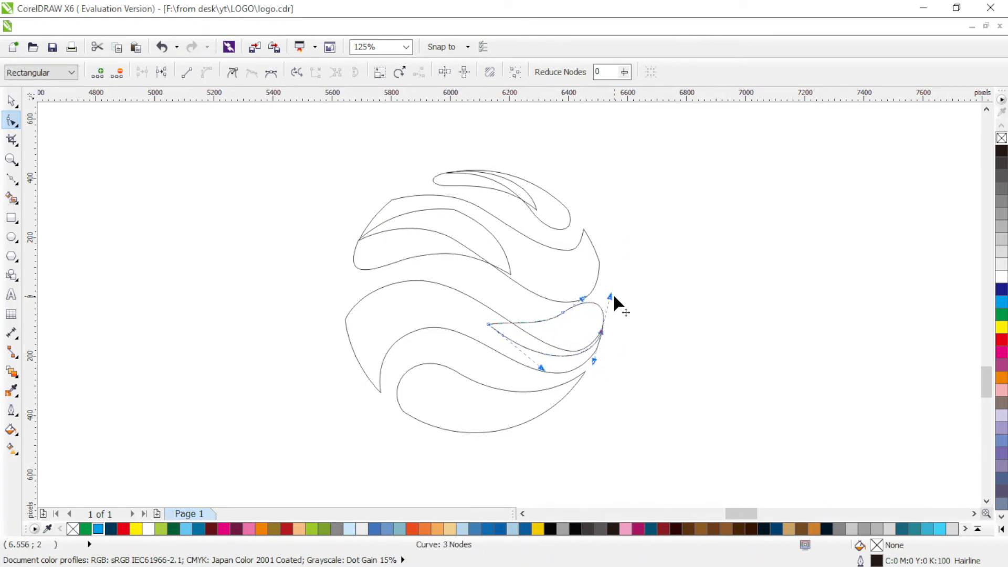
# Refine the right-hand shape by moving its left tip up along the band's edge, lowering its upper node and tightening the rounded end
pyautogui.moveTo(613, 296); pyautogui.dragTo(587, 308)
pyautogui.moveTo(488, 324); pyautogui.dragTo(578, 308)
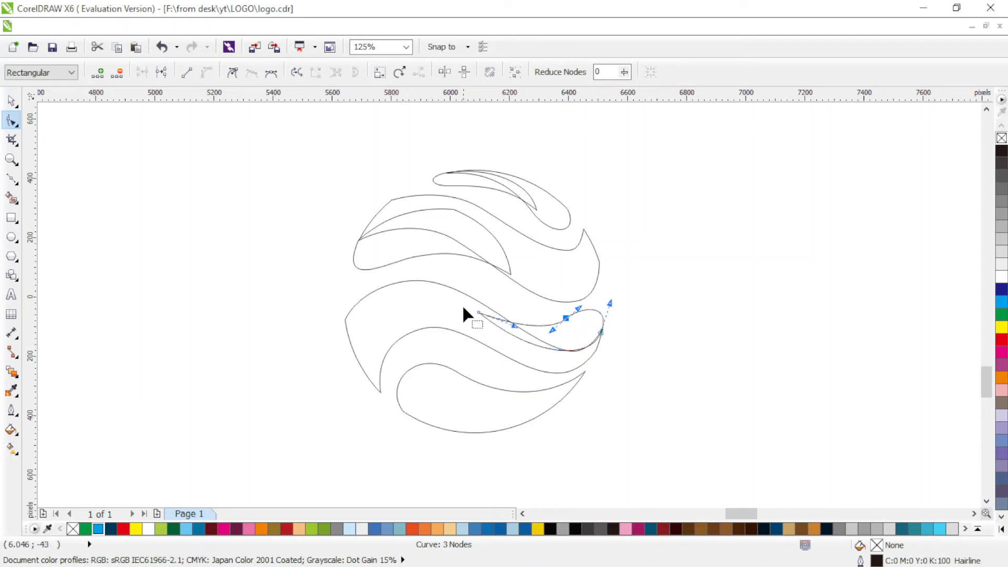
pyautogui.moveTo(536, 355); pyautogui.dragTo(540, 369)
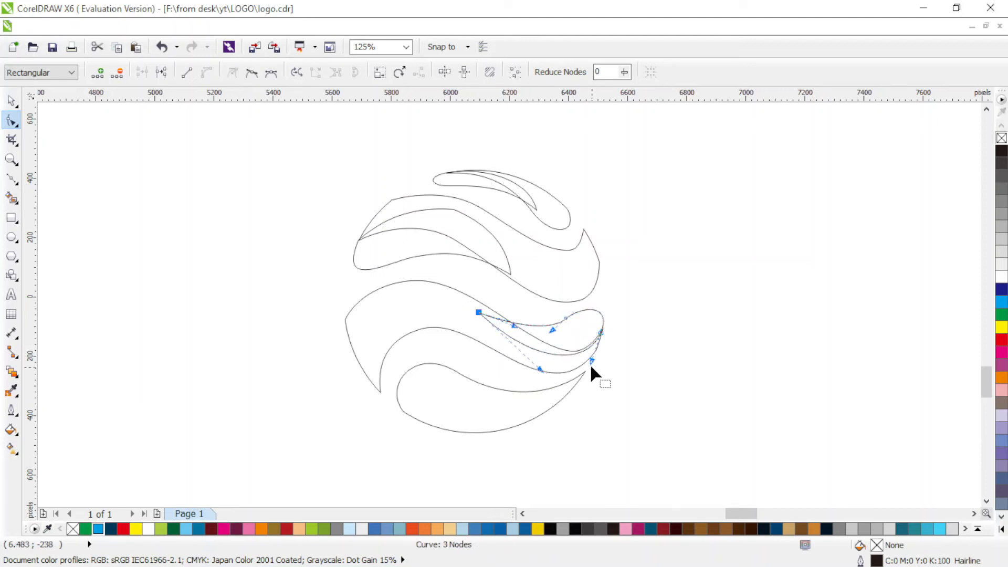
pyautogui.moveTo(565, 318); pyautogui.dragTo(582, 313)
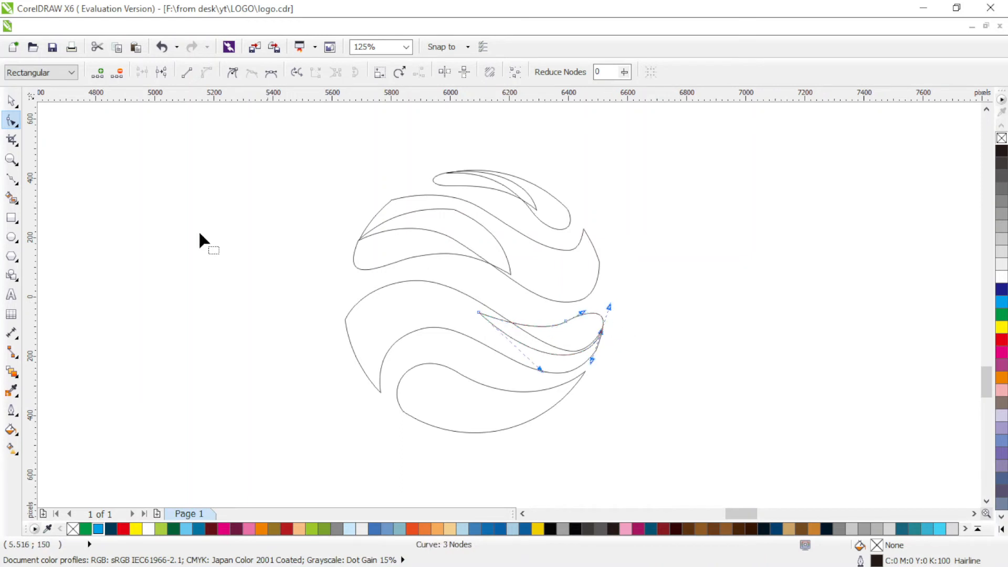
# Give the right-hand overlay a linear gradient from dark blue (C100 M81 Y54 K20) at its rounded end to cyan, without an outline
pyautogui.click(12, 100)
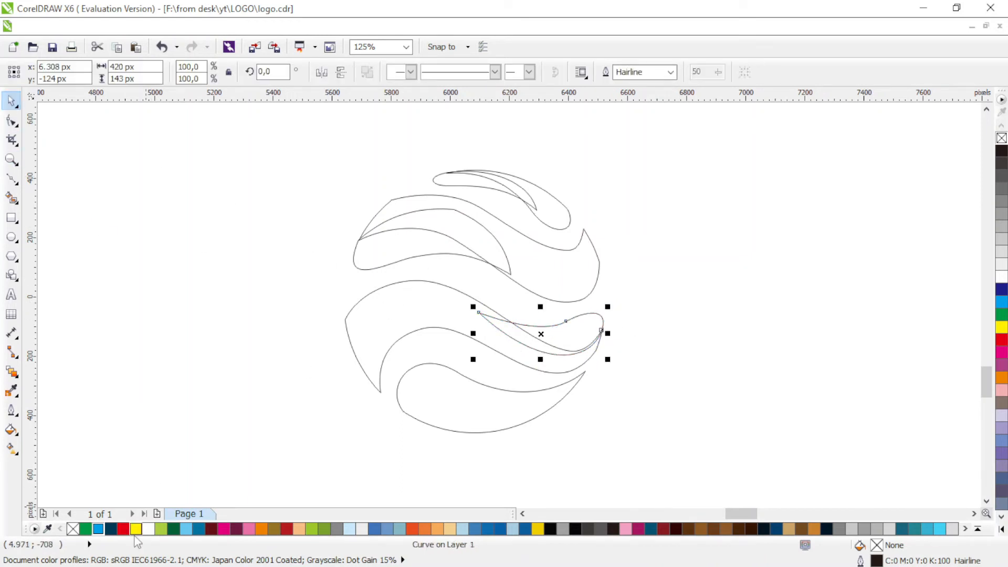
pyautogui.click(110, 528)
pyautogui.click(12, 448)
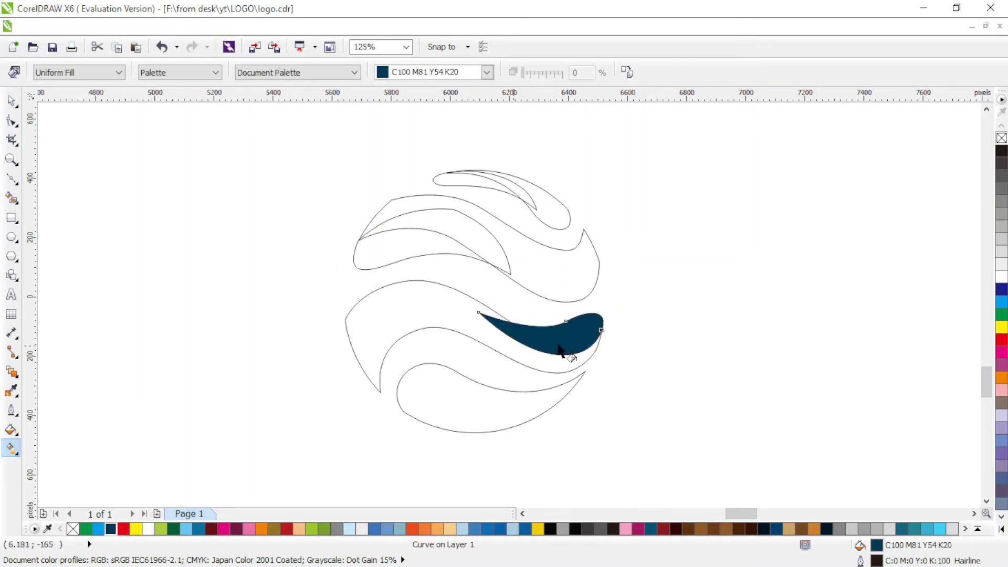
pyautogui.moveTo(602, 288); pyautogui.dragTo(567, 334)
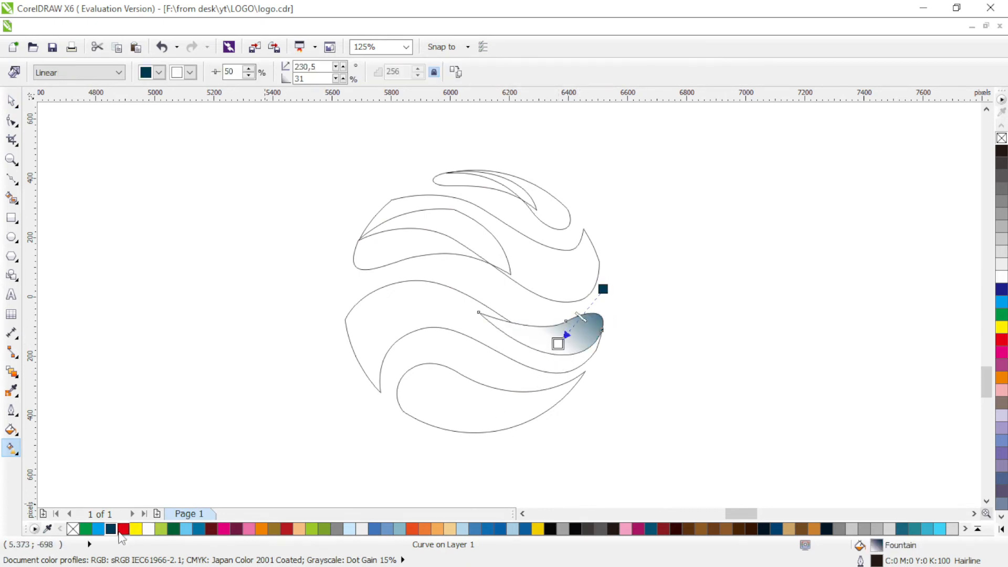
pyautogui.moveTo(98, 528); pyautogui.dragTo(557, 343)
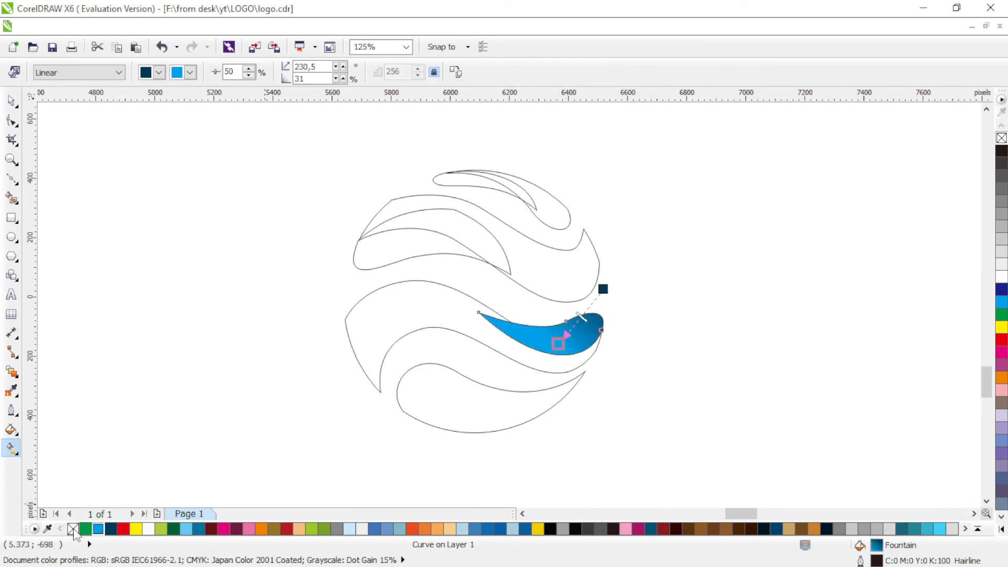
# Fill the second band's left overlay with a linear gradient from dark blue at its lower left end to cyan above, without an outline
pyautogui.click(423, 264)
pyautogui.click(110, 529)
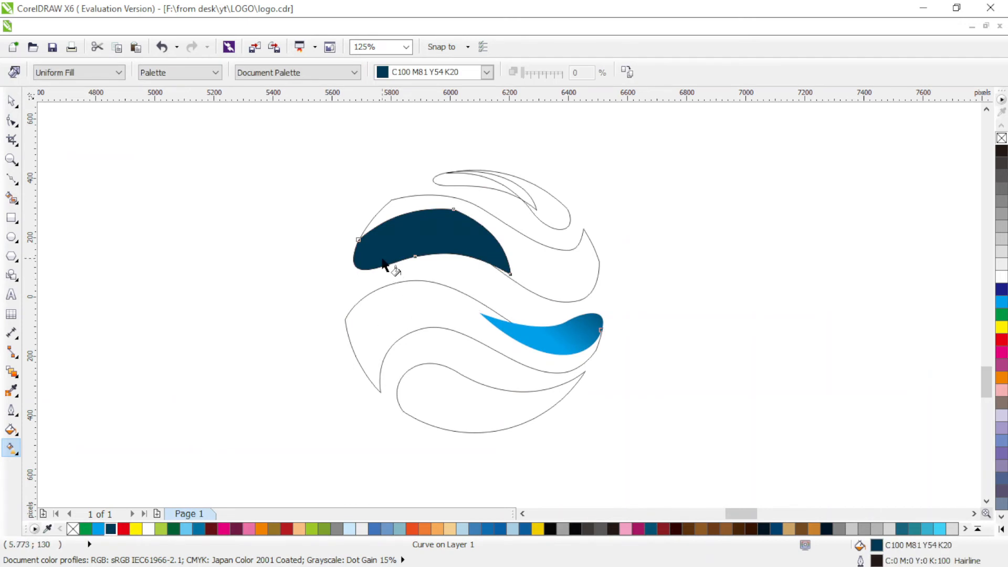
pyautogui.moveTo(381, 257); pyautogui.dragTo(422, 208)
pyautogui.click(98, 528)
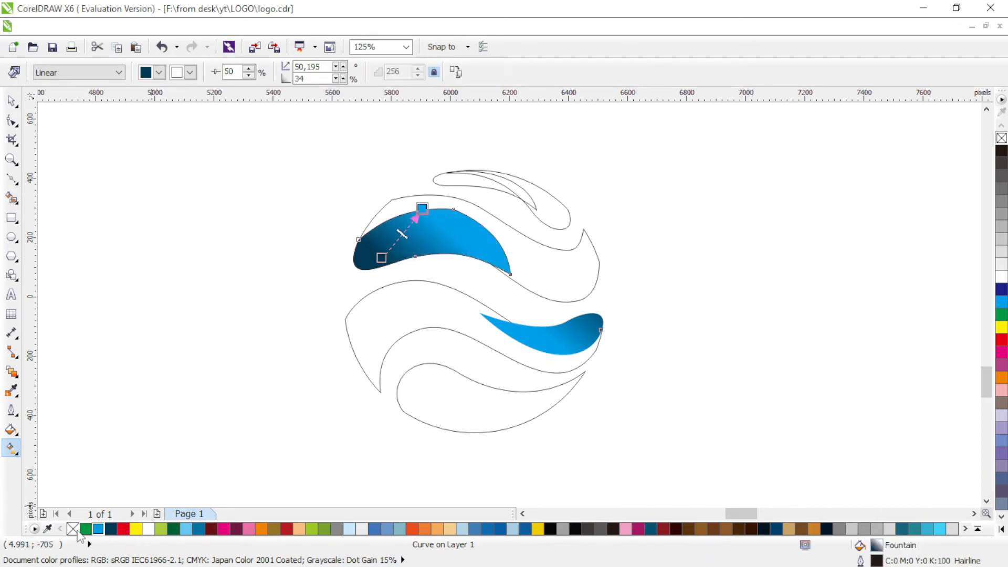
pyautogui.rightClick(73, 528)
# Fill the topmost overlay with a linear gradient from dark blue at its left end to cyan, without an outline
pyautogui.click(454, 185)
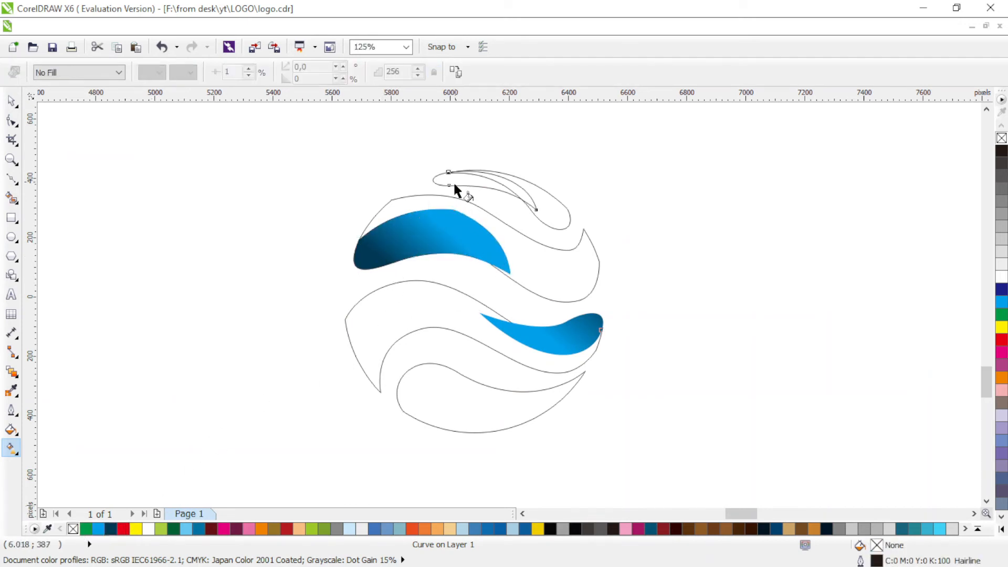
pyautogui.click(111, 529)
pyautogui.moveTo(455, 182); pyautogui.dragTo(505, 167)
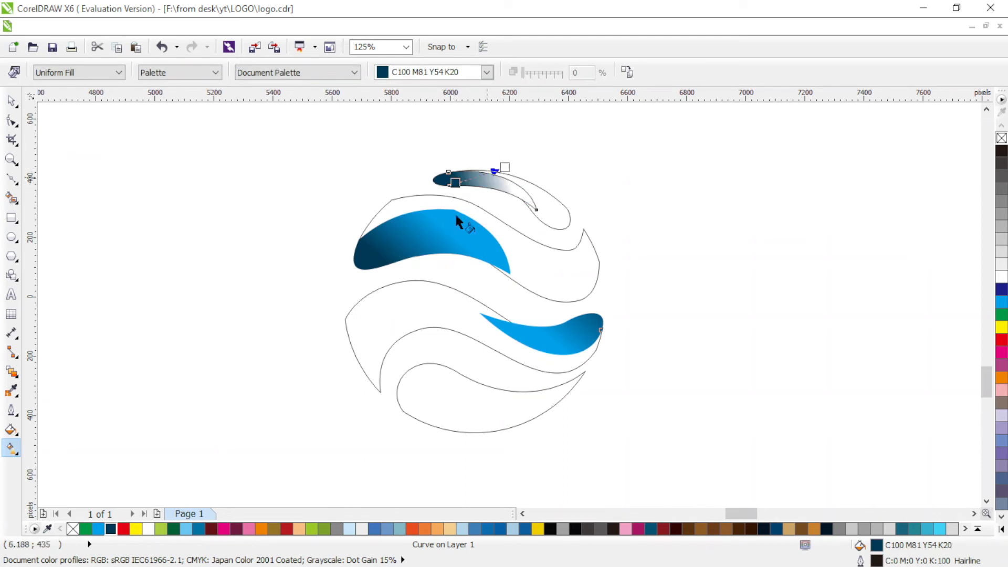
pyautogui.click(97, 529)
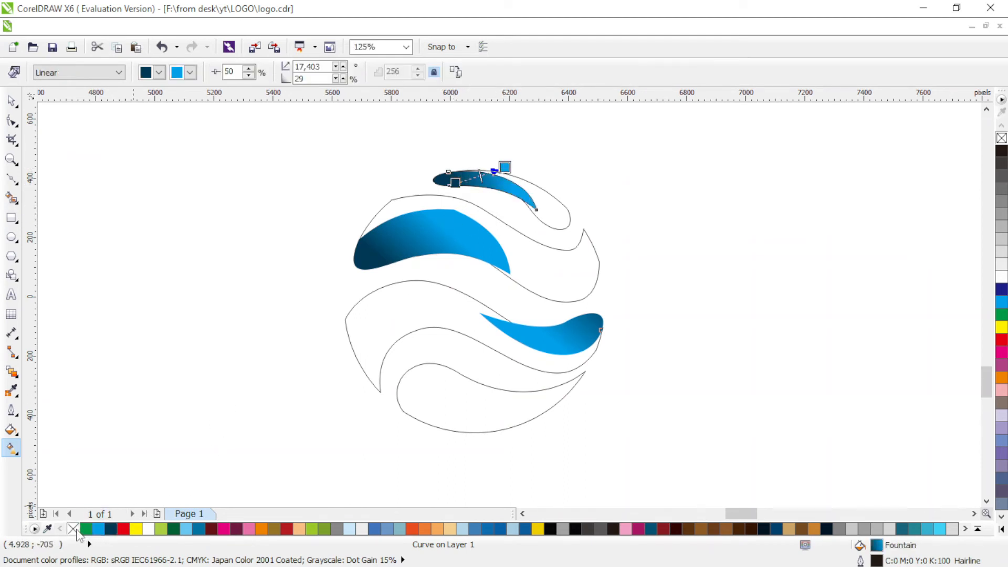
# Bring the combined wavy bands to the front, fill them with cyan and remove their outline
pyautogui.click(11, 100)
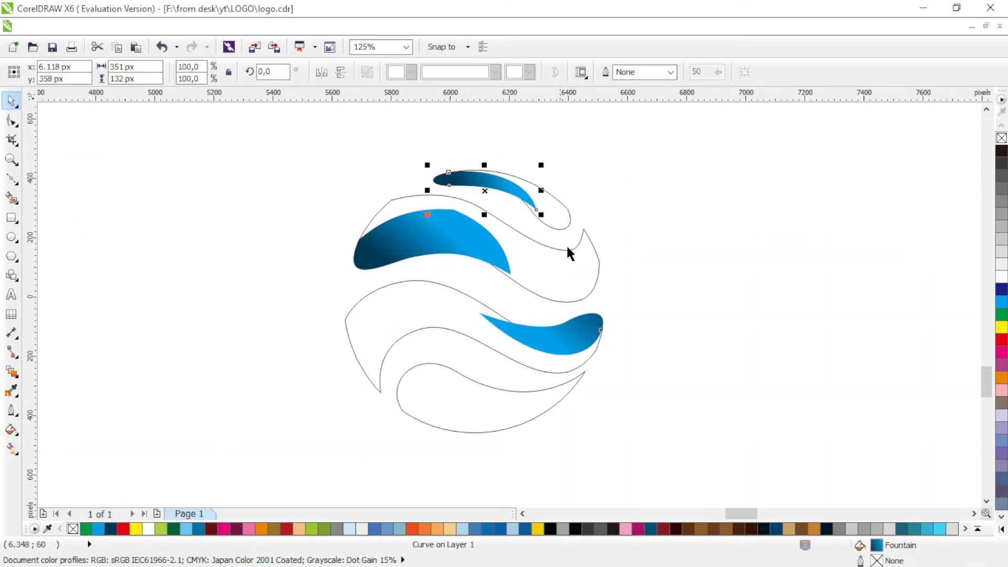
pyautogui.click(563, 220)
pyautogui.hotkey('shift', 'pageup')
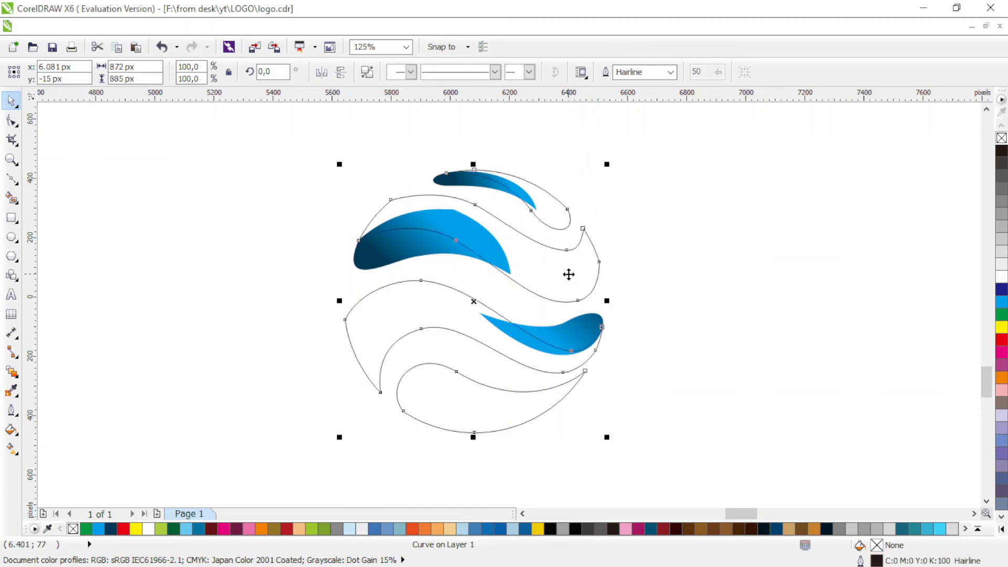
pyautogui.click(98, 529)
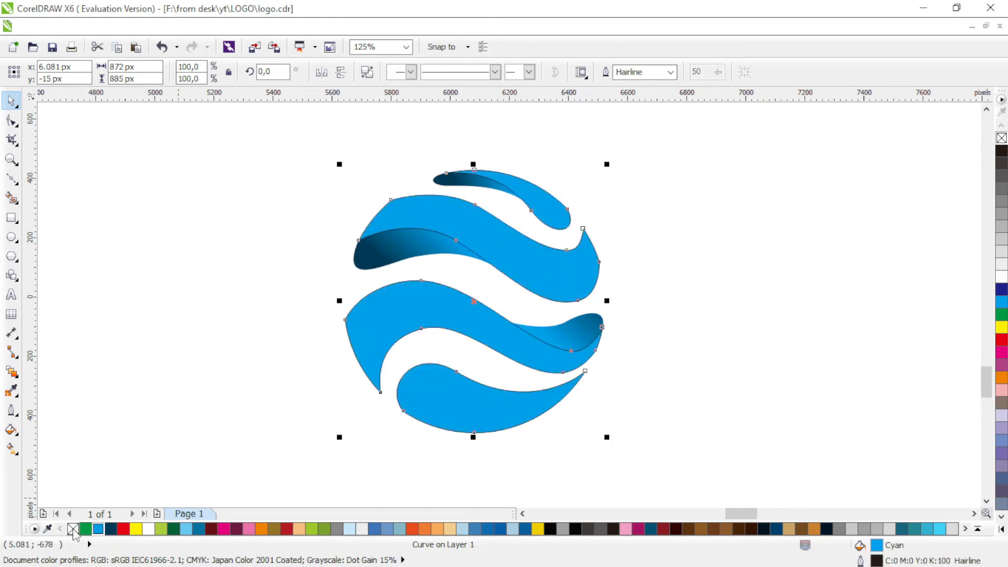
pyautogui.rightClick(72, 529)
pyautogui.click(629, 309)
# Redraw the right-hand overlay's gradient so it runs from dark blue near the inner tip to cyan at the rounded end
pyautogui.click(591, 326)
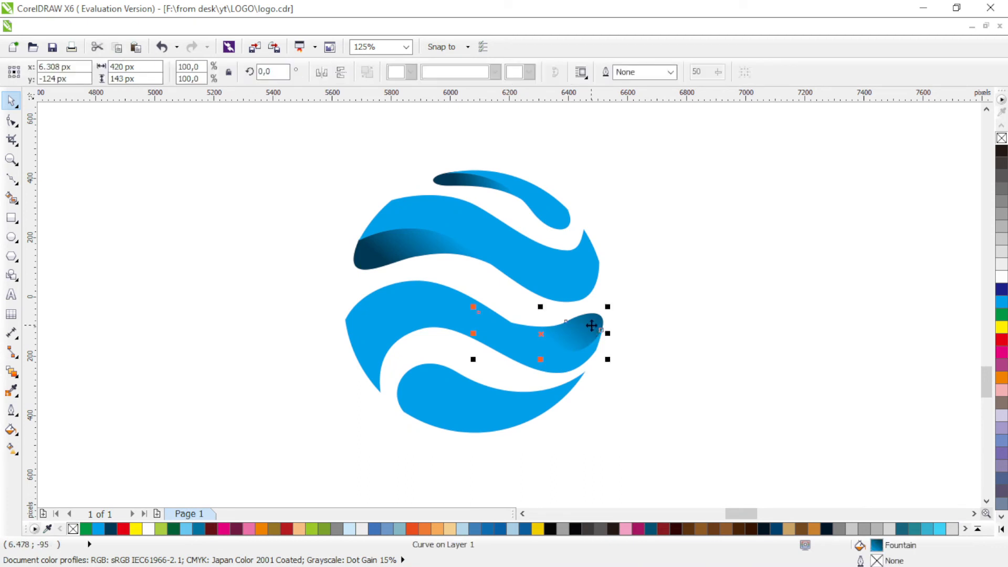
pyautogui.click(12, 448)
pyautogui.moveTo(565, 356); pyautogui.dragTo(603, 324)
pyautogui.moveTo(531, 345); pyautogui.dragTo(594, 300)
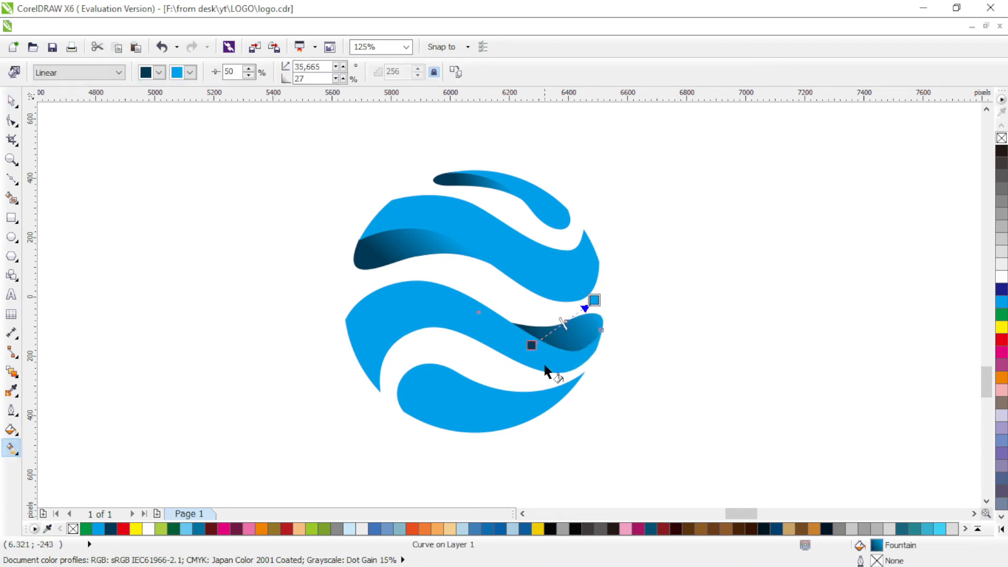
# Reverse the gradients of the second band's and topmost overlays, with dark blue on the inner side and cyan at the rounded left ends
pyautogui.click(416, 253)
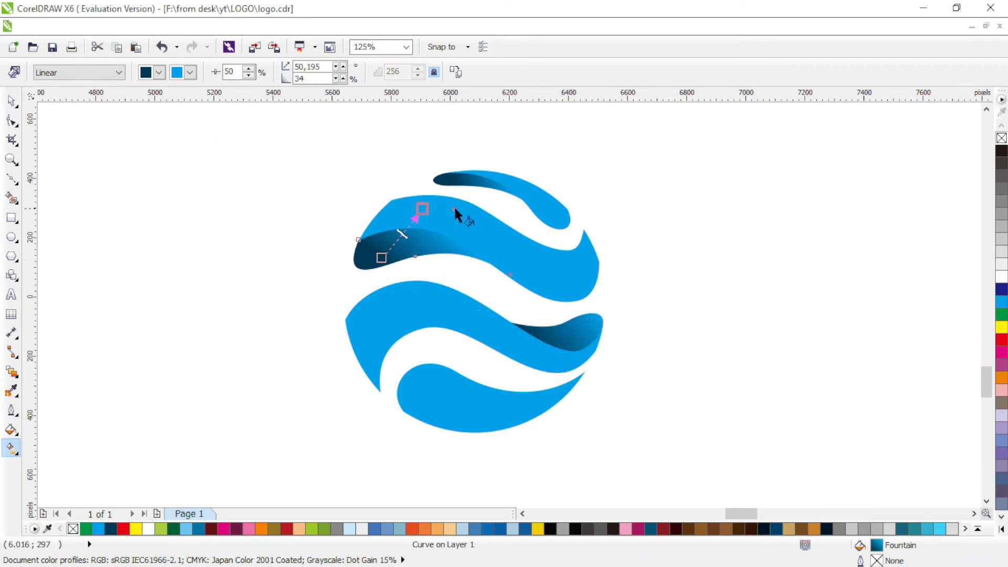
pyautogui.moveTo(455, 209); pyautogui.dragTo(377, 267)
pyautogui.click(482, 189)
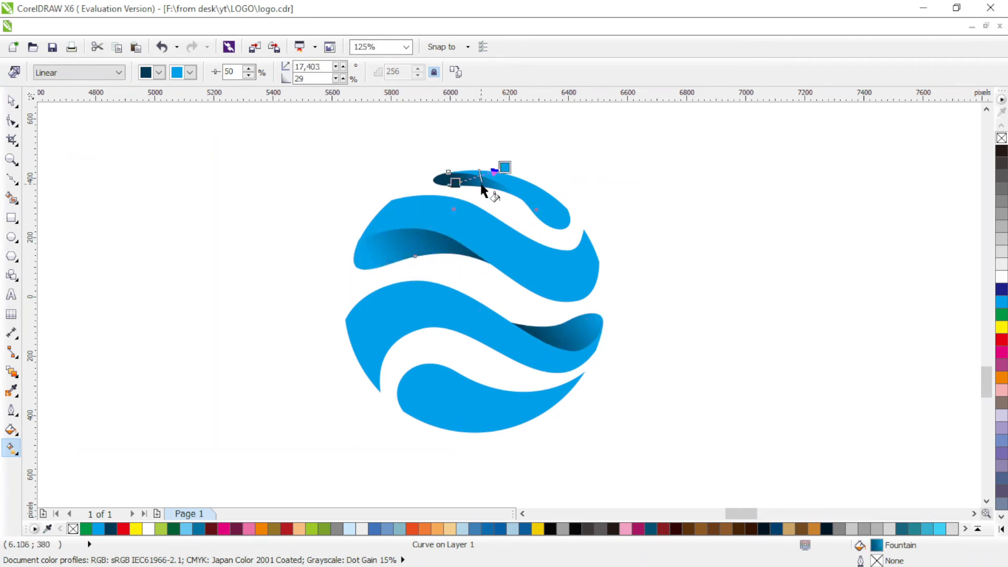
pyautogui.moveTo(518, 176); pyautogui.dragTo(456, 178)
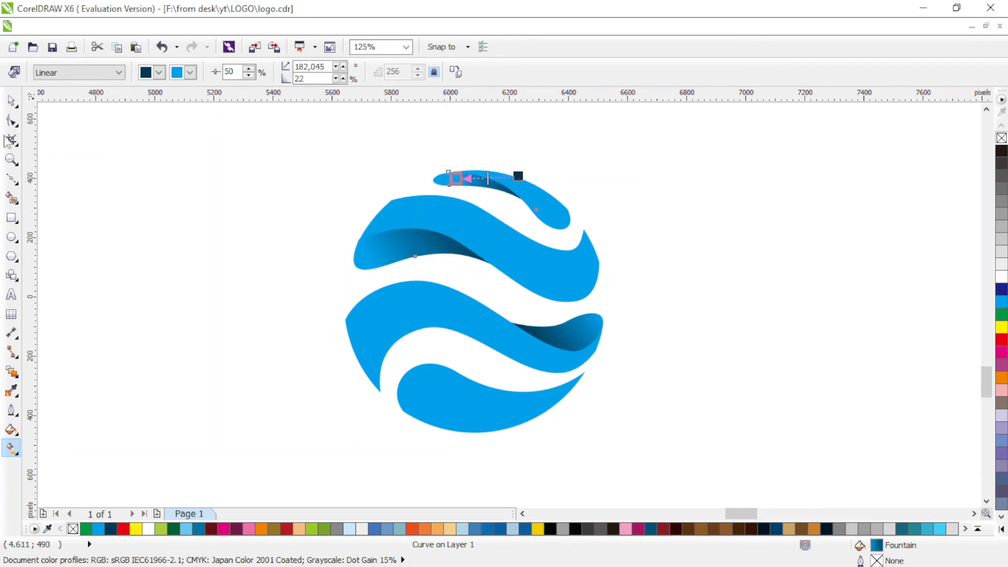
# Add a node on the third band's upper edge near the right-hand overlay's inner end and delete the node at the edge's trough
pyautogui.click(12, 120)
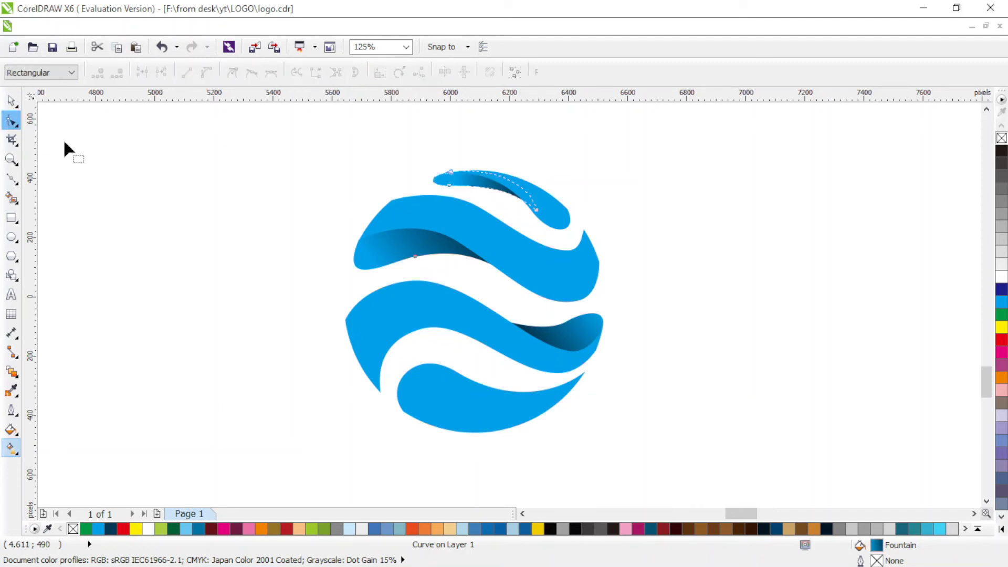
pyautogui.click(514, 340)
pyautogui.click(523, 329)
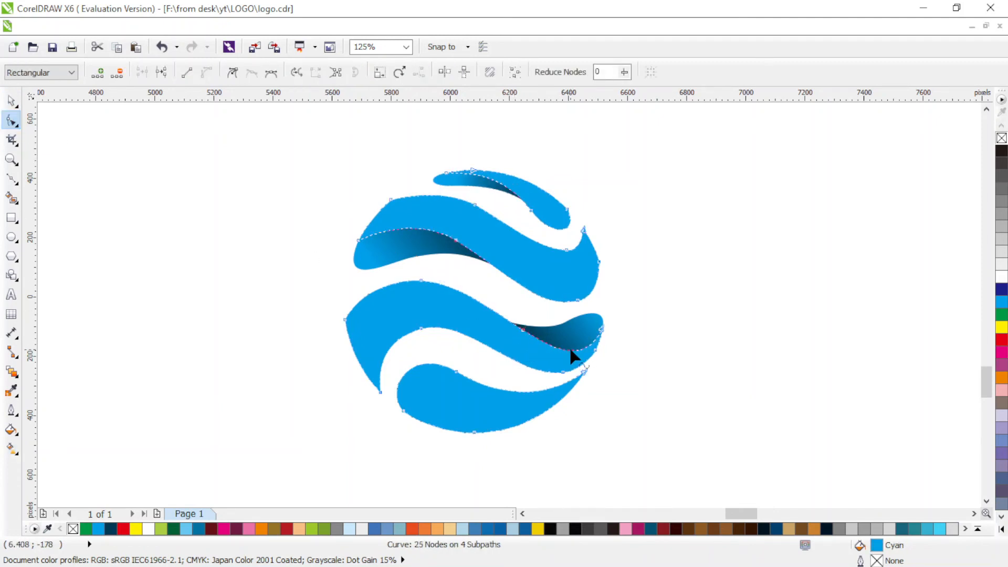
pyautogui.press('Delete')
# Smooth the right-hand overlay's upper edge by adding a node on its rounded end and deleting the old upper node
pyautogui.click(585, 327)
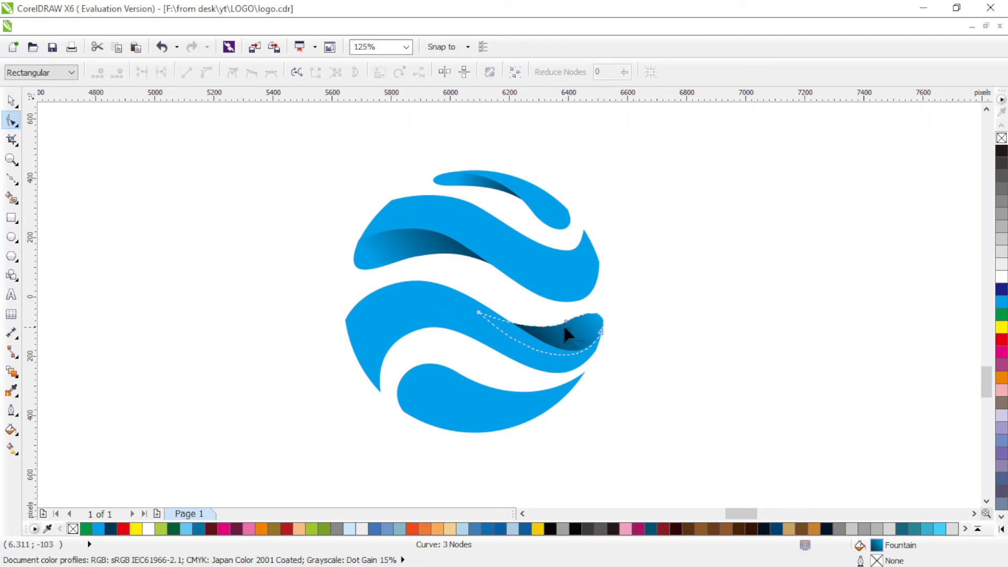
pyautogui.doubleClick(594, 314)
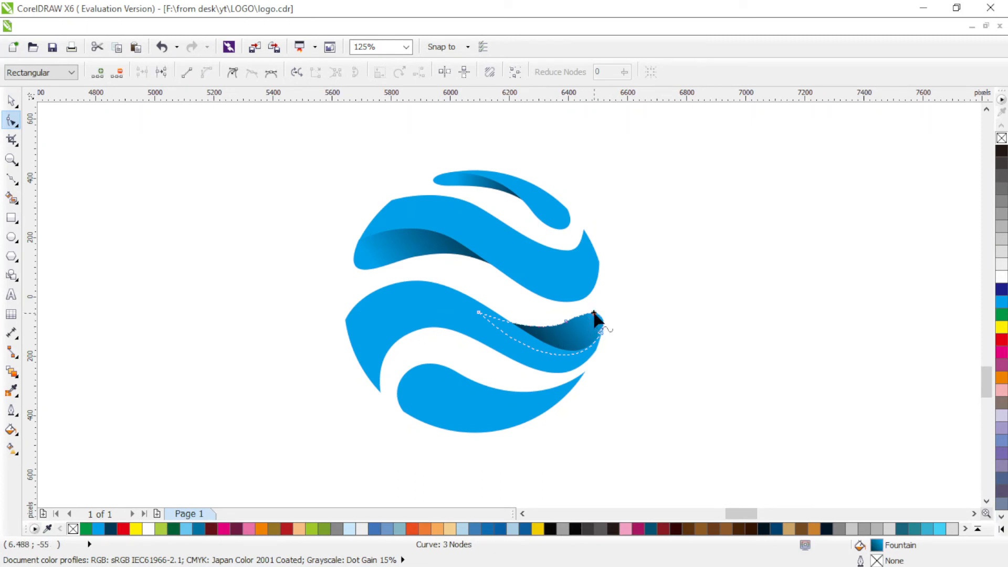
pyautogui.doubleClick(566, 321)
pyautogui.moveTo(604, 326); pyautogui.dragTo(580, 339)
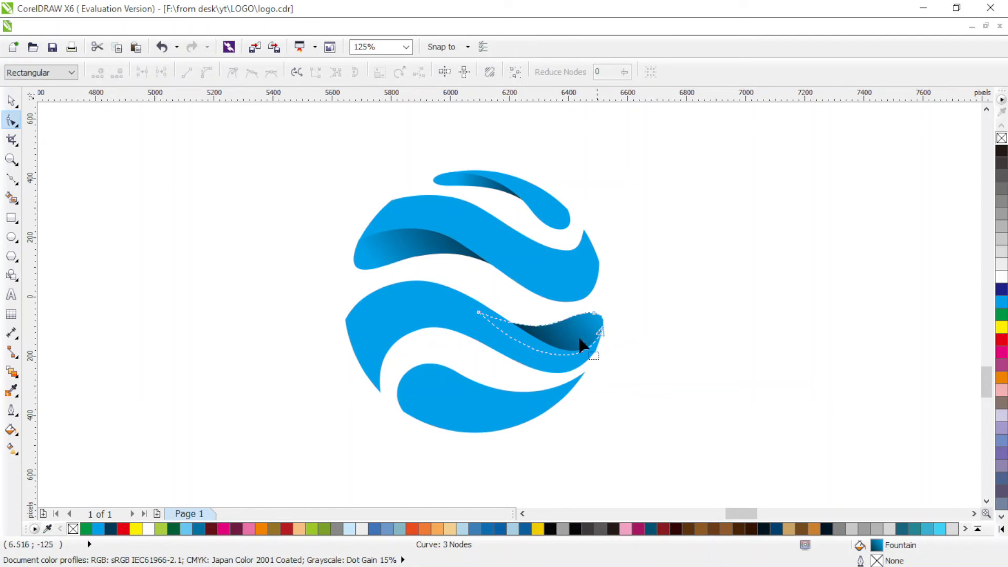
# Smooth the second band overlay's lower edge by adding a node nearer its left end, deleting the old one and bowing the edge upward
pyautogui.click(402, 254)
pyautogui.doubleClick(389, 263)
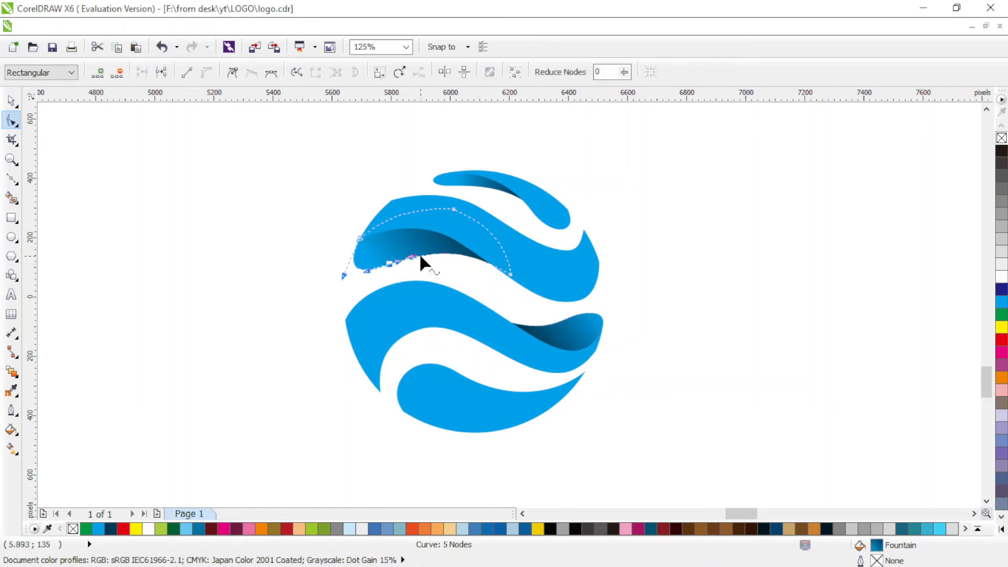
pyautogui.doubleClick(415, 256)
pyautogui.click(389, 264)
pyautogui.moveTo(434, 250); pyautogui.dragTo(428, 245)
pyautogui.click(11, 99)
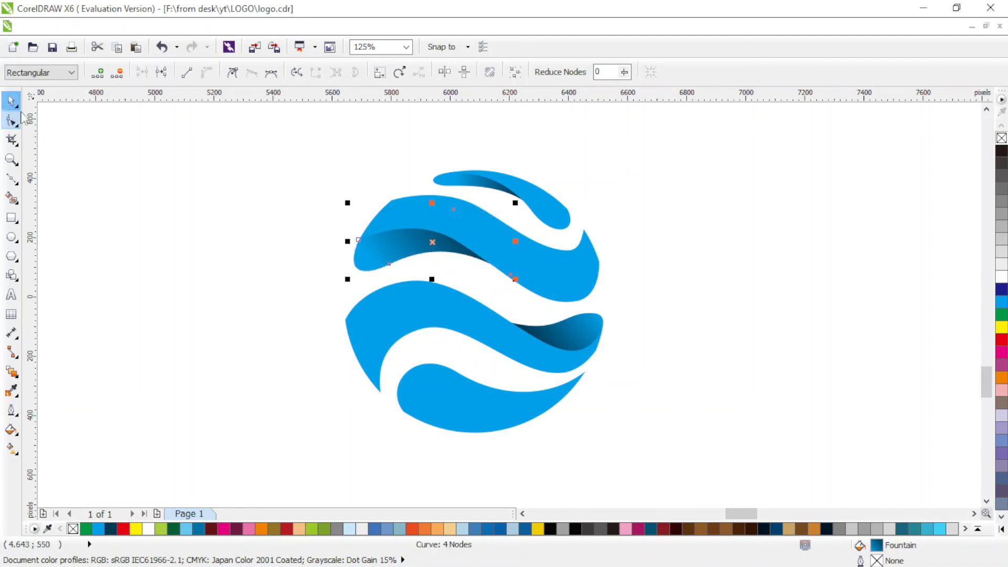
pyautogui.click(695, 264)
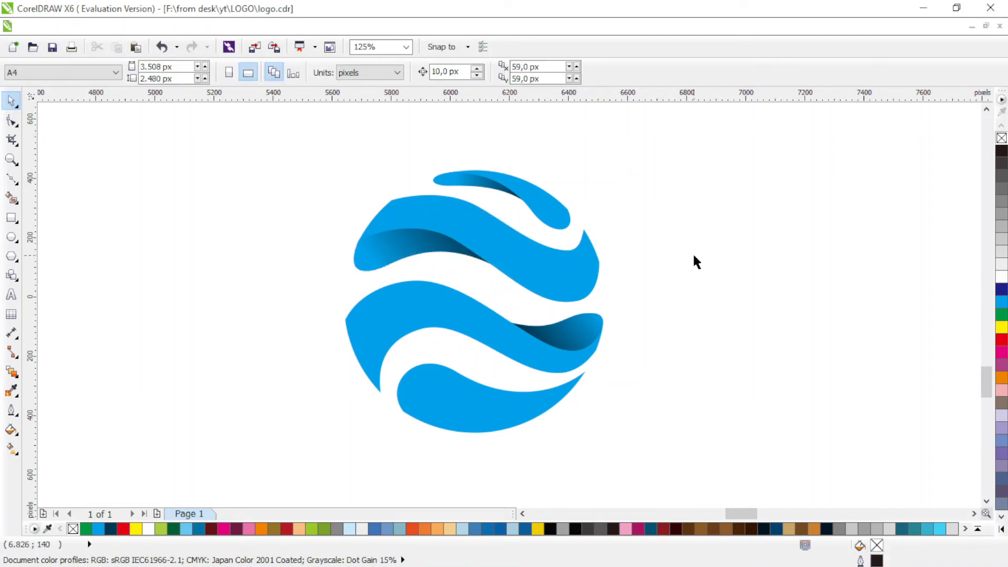
# Delete the corner nodes at the second band's right end and upper left edge and at the third band's left end
pyautogui.click(576, 271)
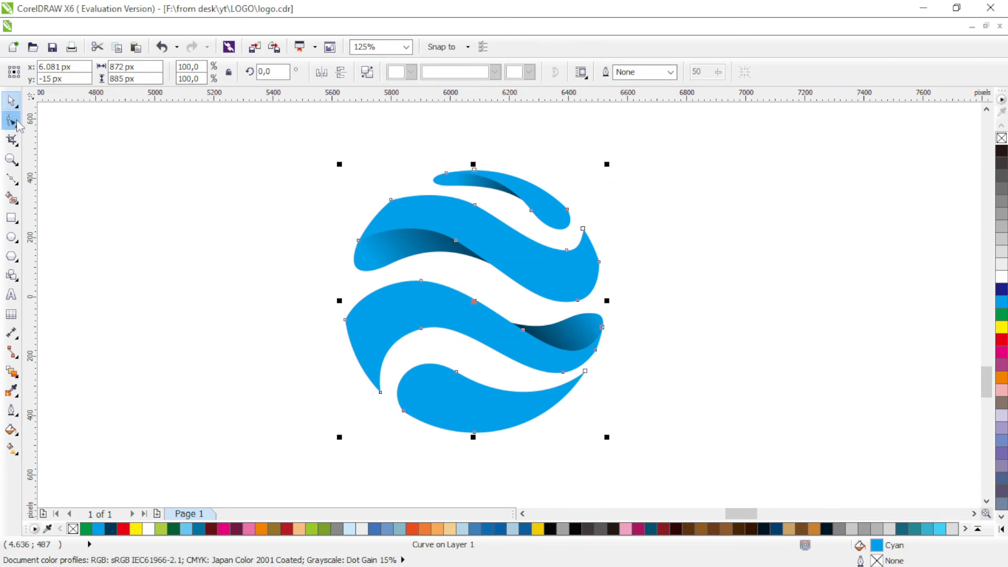
pyautogui.click(11, 120)
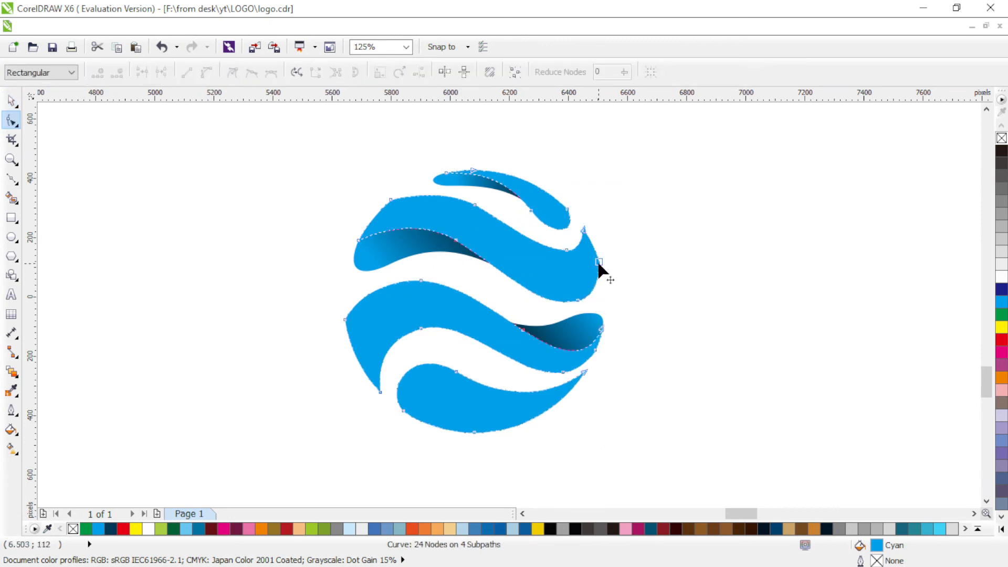
pyautogui.press('Delete')
pyautogui.click(391, 200)
pyautogui.press('Delete')
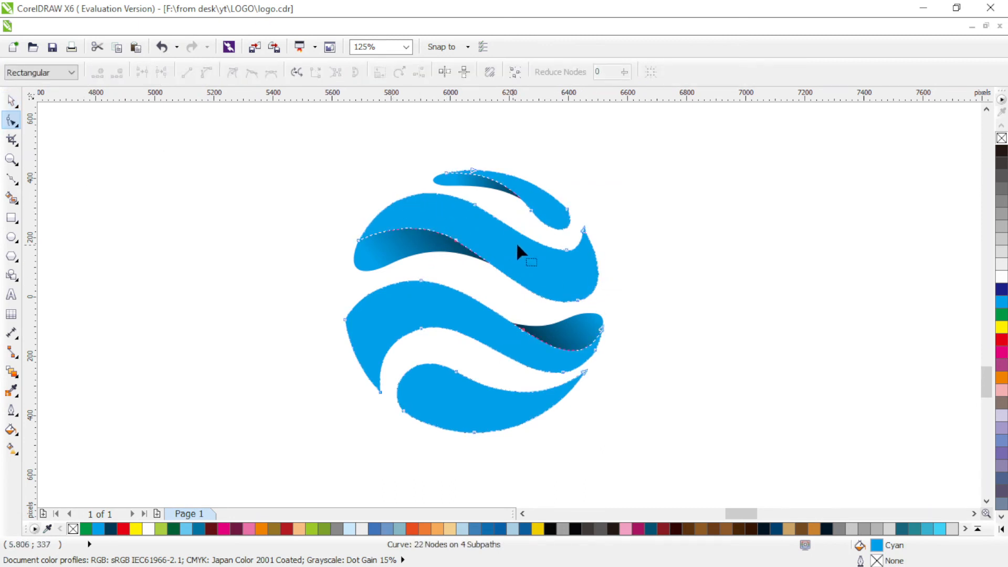
pyautogui.click(346, 318)
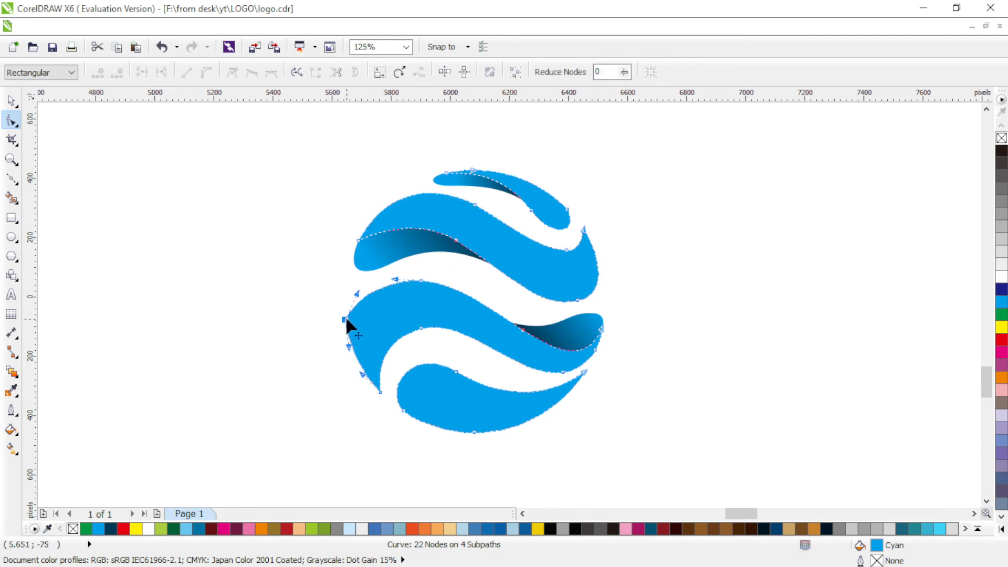
pyautogui.press('Delete')
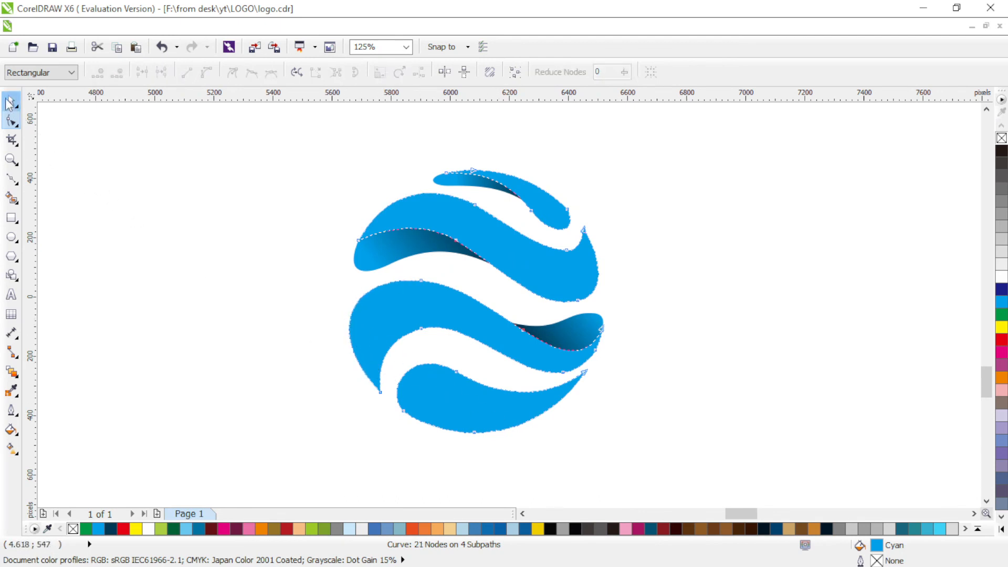
pyautogui.click(11, 101)
pyautogui.press('Escape')
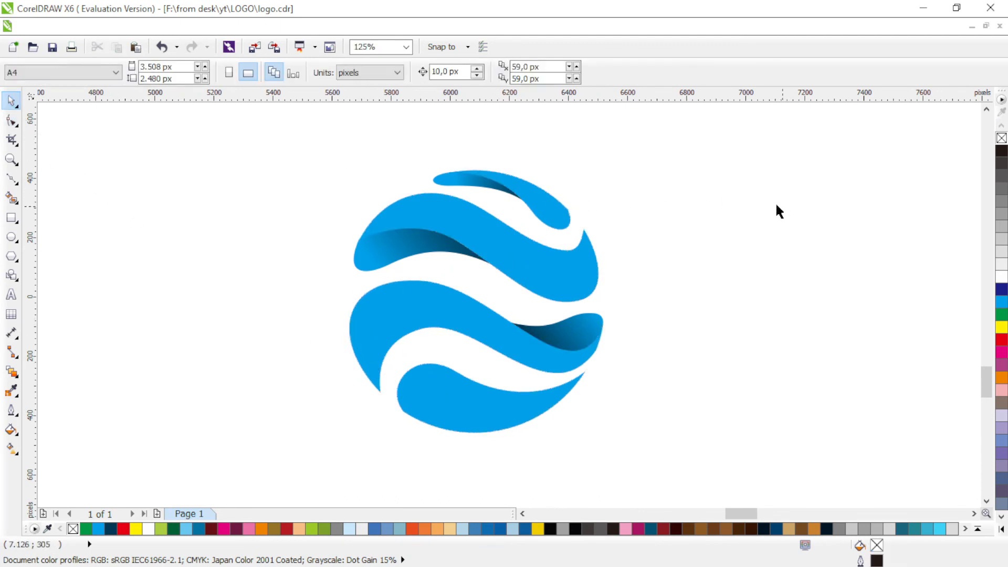
# Break the combined cyan bands apart into separate curves
pyautogui.click(461, 306)
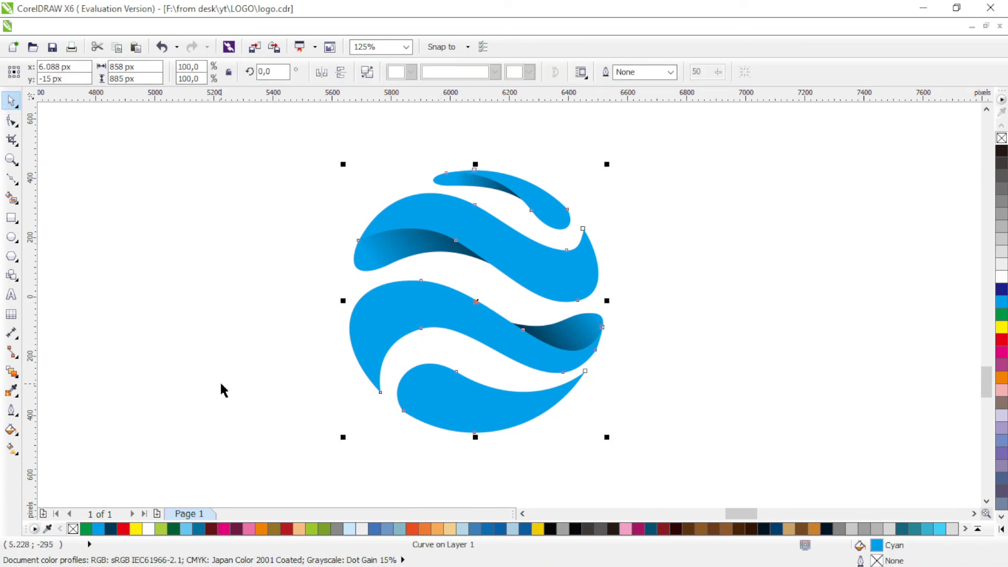
pyautogui.click(367, 72)
pyautogui.press('Escape')
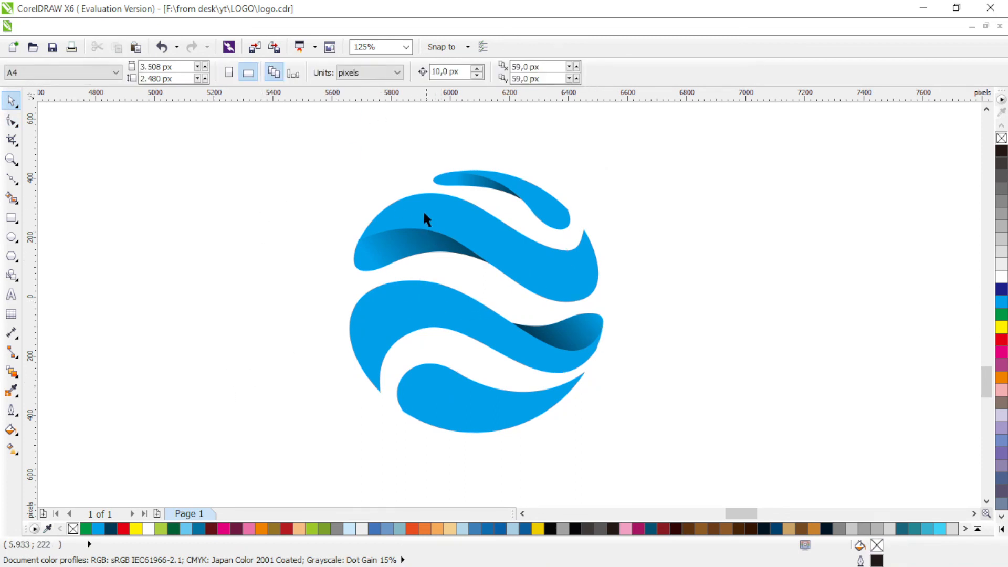
# Fill the wide upper band with a linear fountain fill from cyan to dark navy toward its left end, angled about 182°
pyautogui.click(423, 210)
pyautogui.click(11, 448)
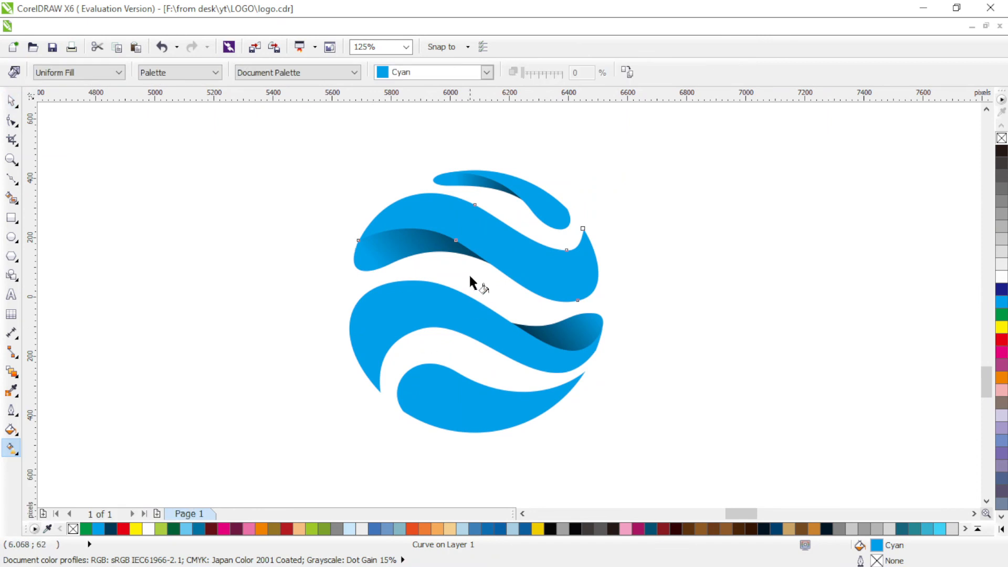
pyautogui.moveTo(421, 216); pyautogui.dragTo(288, 224)
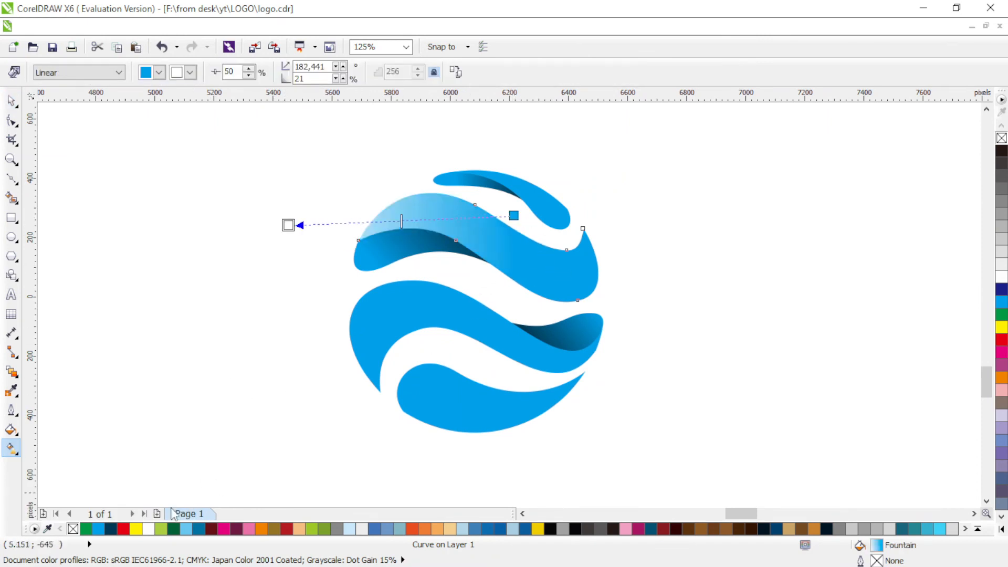
pyautogui.click(115, 529)
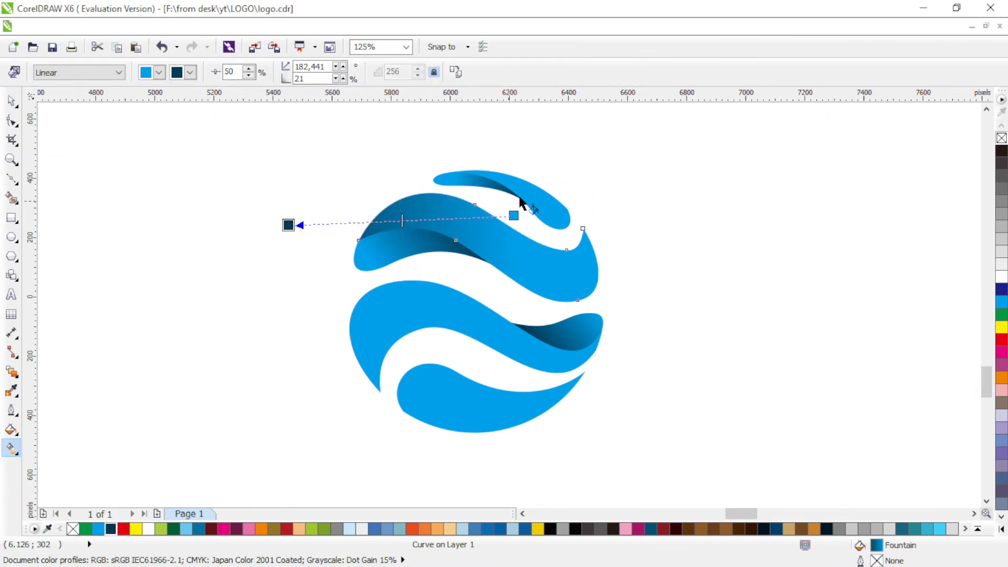
# Give the small topmost band a linear fountain fill from cyan at its right end to dark navy leftward, angled about 168°
pyautogui.click(538, 197)
pyautogui.click(446, 148)
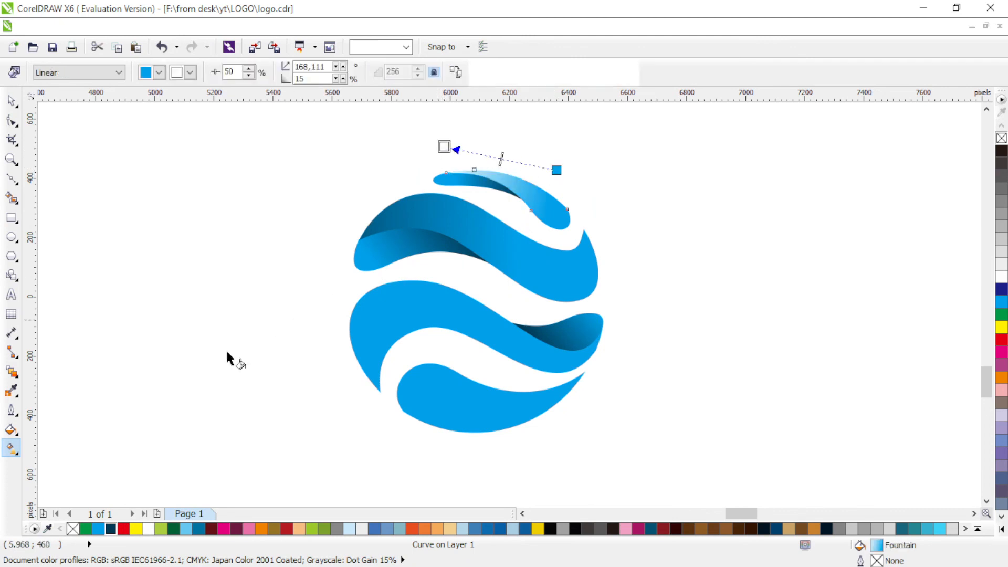
pyautogui.click(114, 529)
# Apply a linear cyan-to-dark-navy fountain fill to the wide lower band, darkening toward its left end at about 192°
pyautogui.click(387, 303)
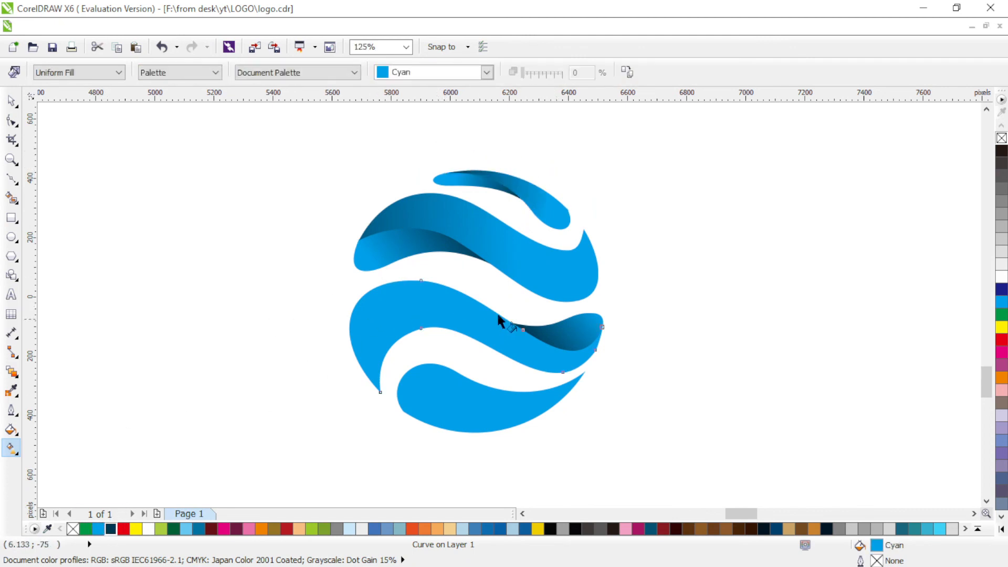
pyautogui.moveTo(282, 340); pyautogui.dragTo(281, 339)
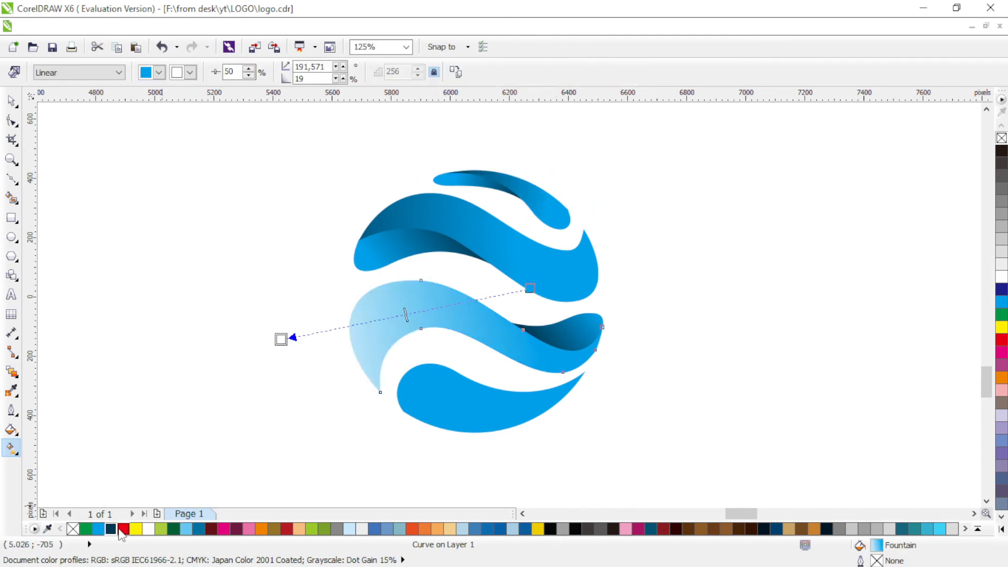
pyautogui.click(111, 528)
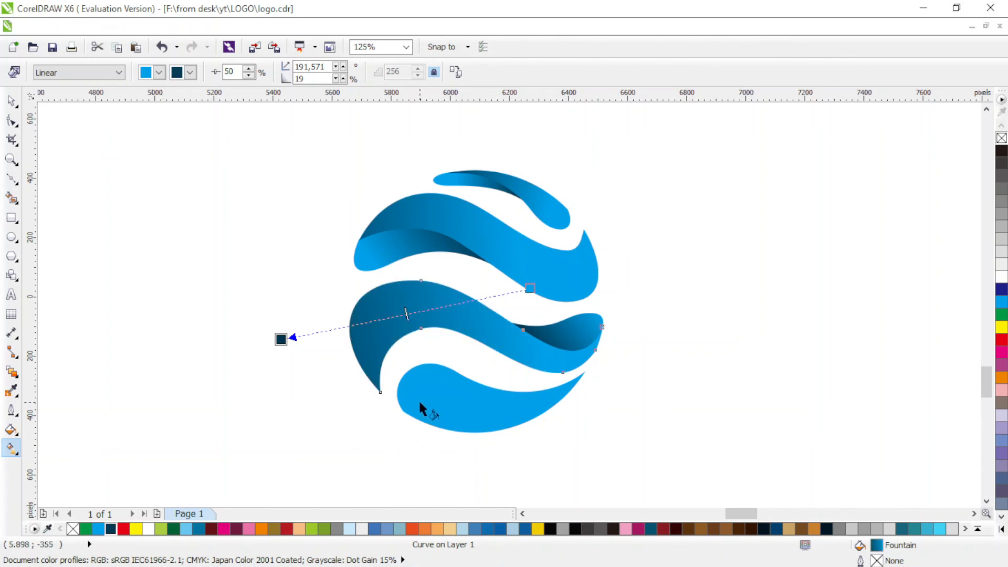
# Fill the bottommost band with a linear gradient from cyan to dark navy at its left end, angled about 200°, and deselect it
pyautogui.click(418, 402)
pyautogui.moveTo(509, 354); pyautogui.dragTo(343, 414)
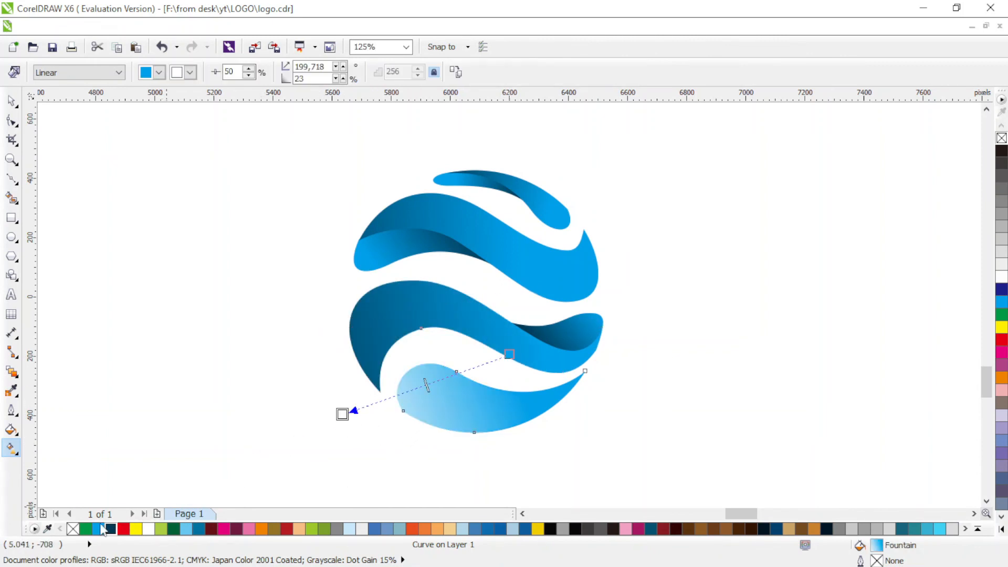
pyautogui.click(112, 530)
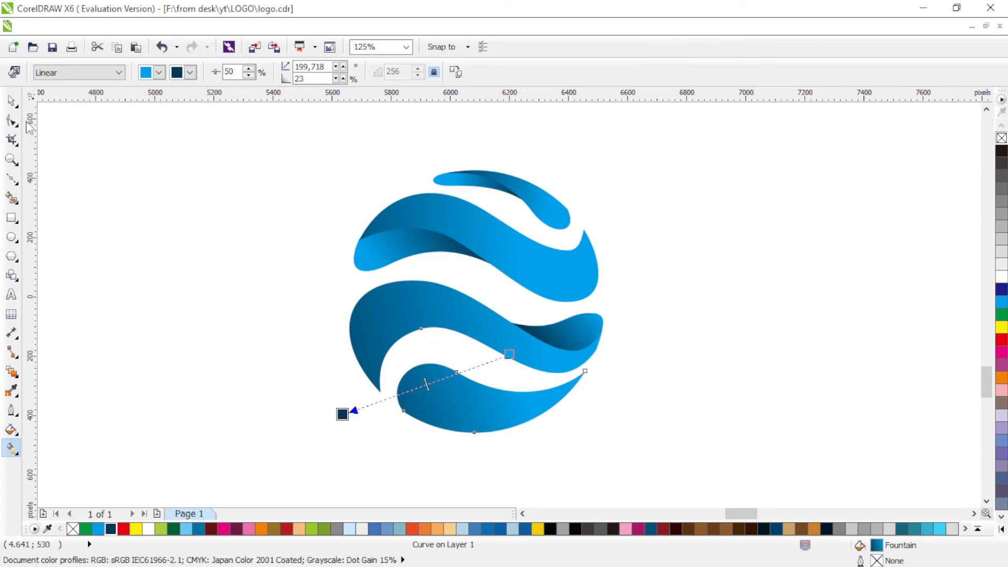
pyautogui.click(12, 100)
pyautogui.click(632, 222)
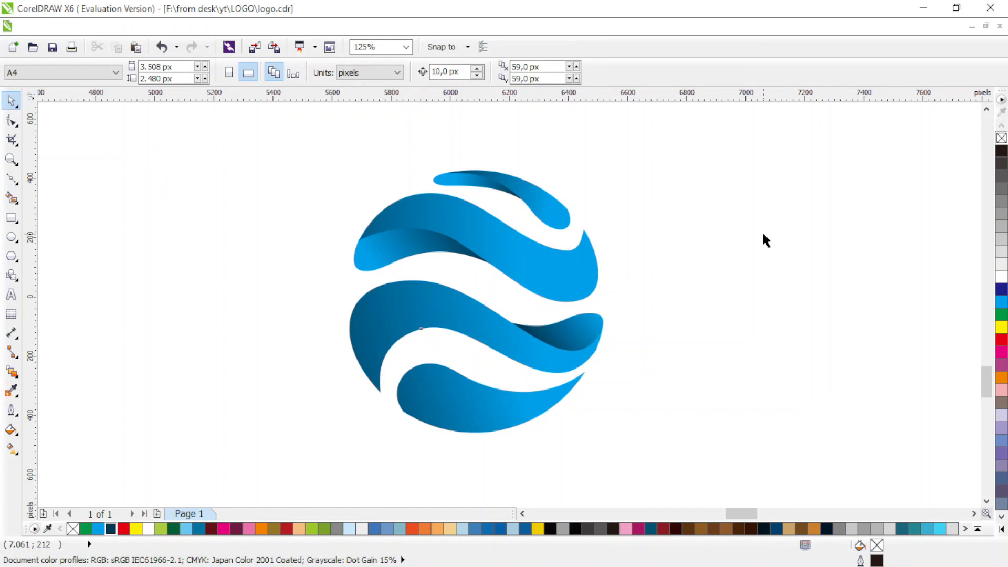
# Smooth the topmost band's right end by adding a node on its outer edge and deleting the corner node near the tip
pyautogui.click(11, 120)
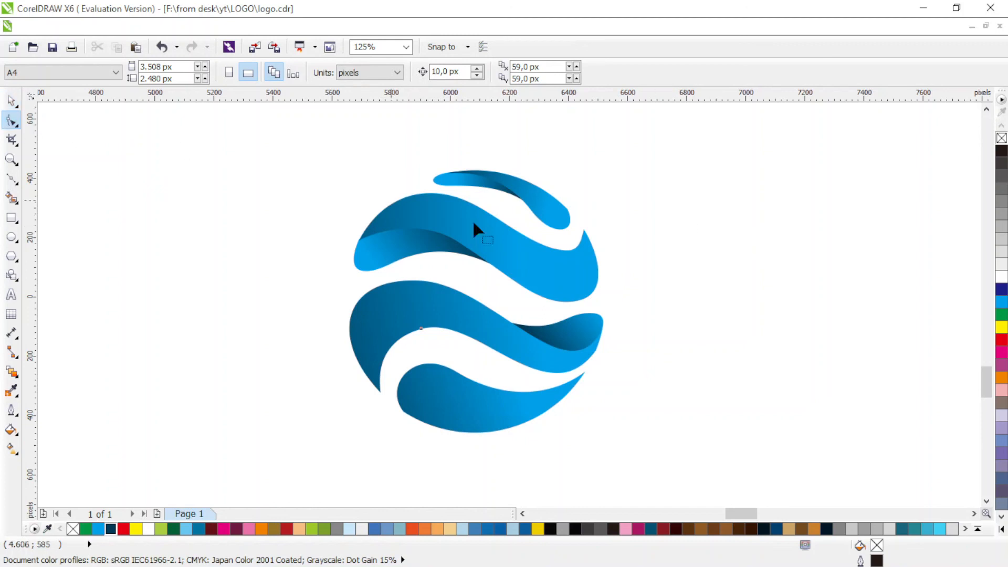
pyautogui.click(543, 213)
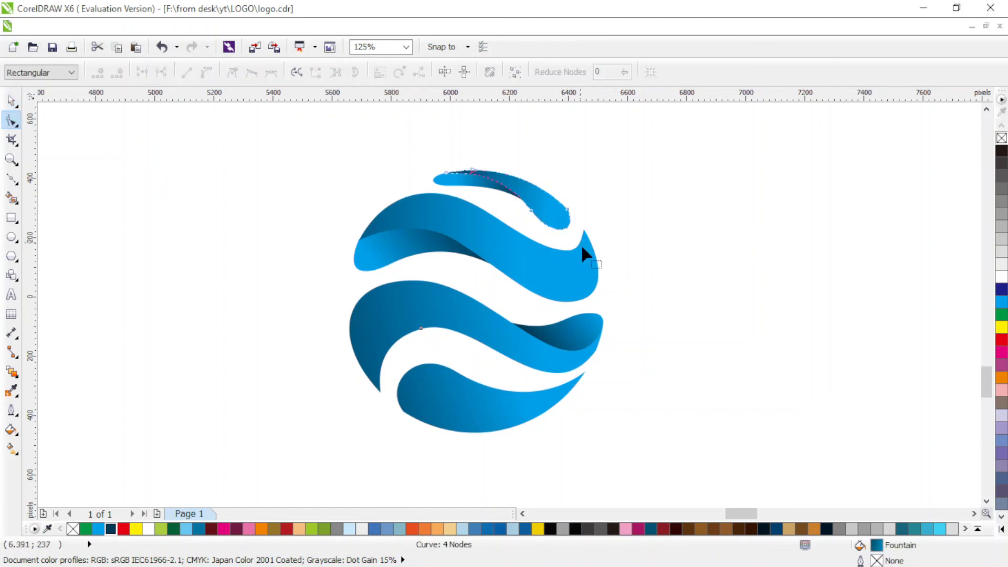
pyautogui.doubleClick(540, 187)
pyautogui.doubleClick(567, 209)
pyautogui.click(11, 101)
pyautogui.click(160, 174)
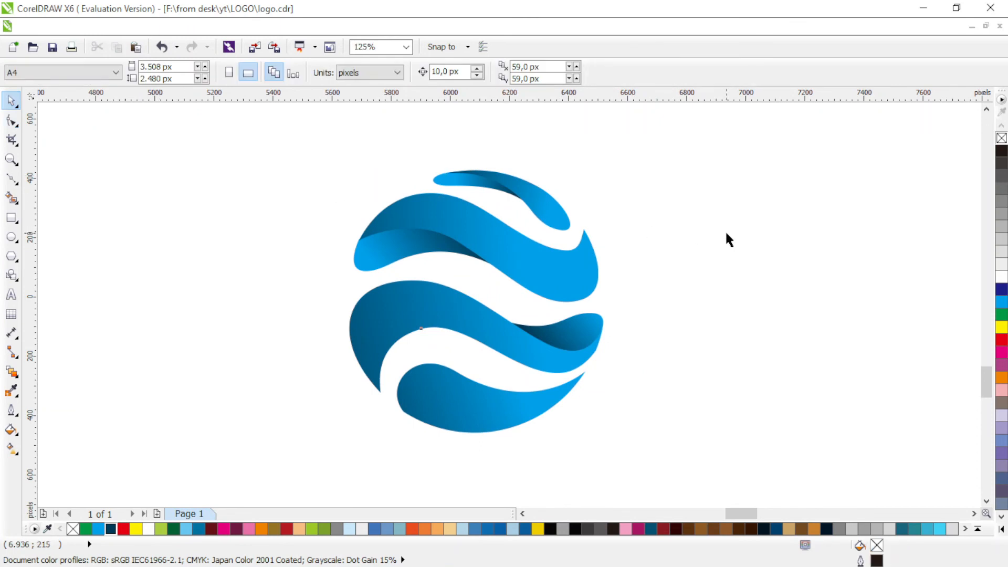